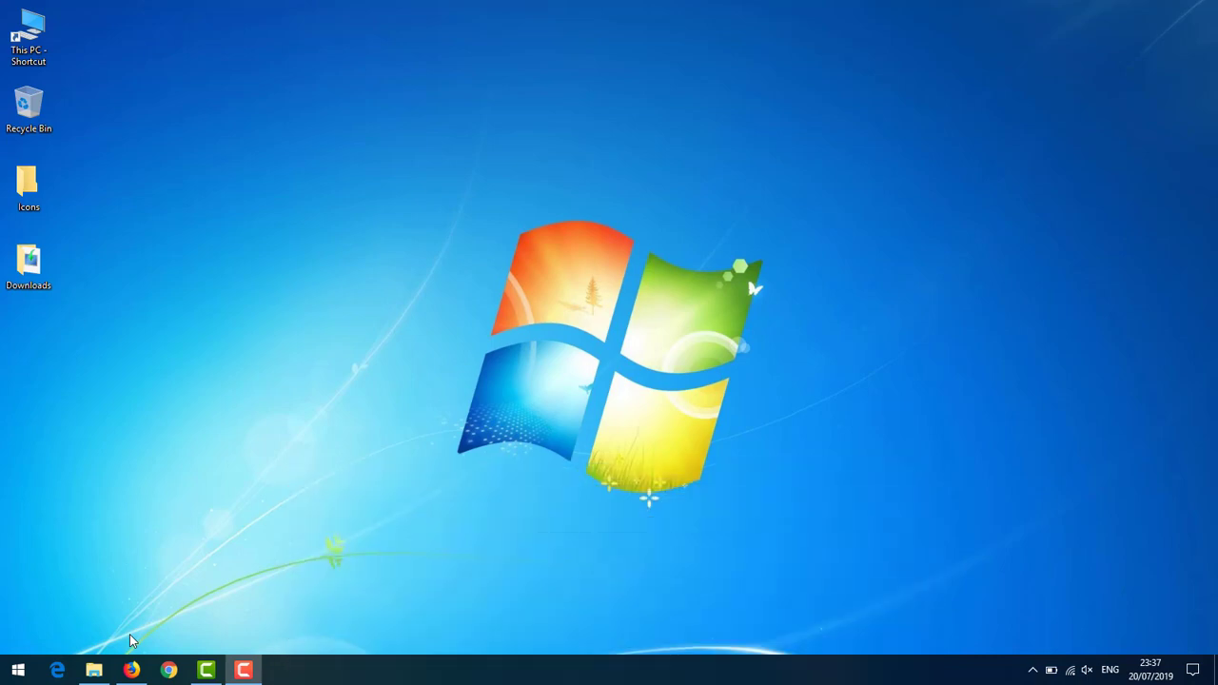
- Save MediaCreationTool1903.exe from the Windows 10 download page in Firefox, then minimize Firefox
click(131, 670)
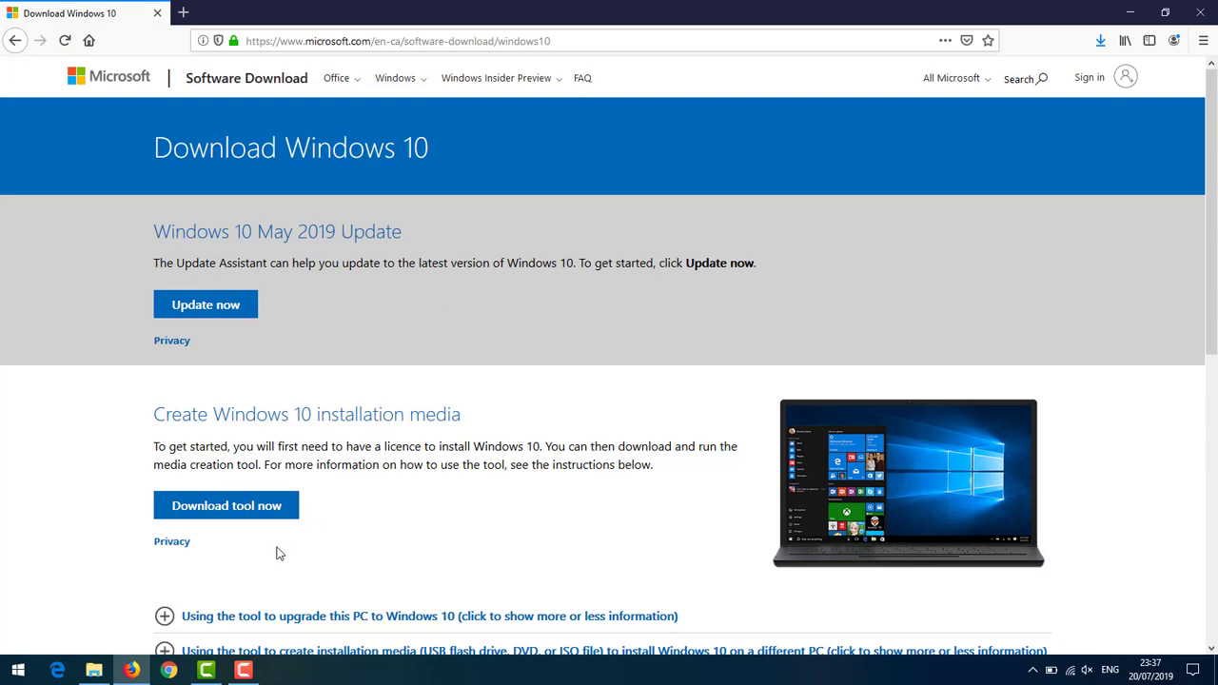
click(270, 509)
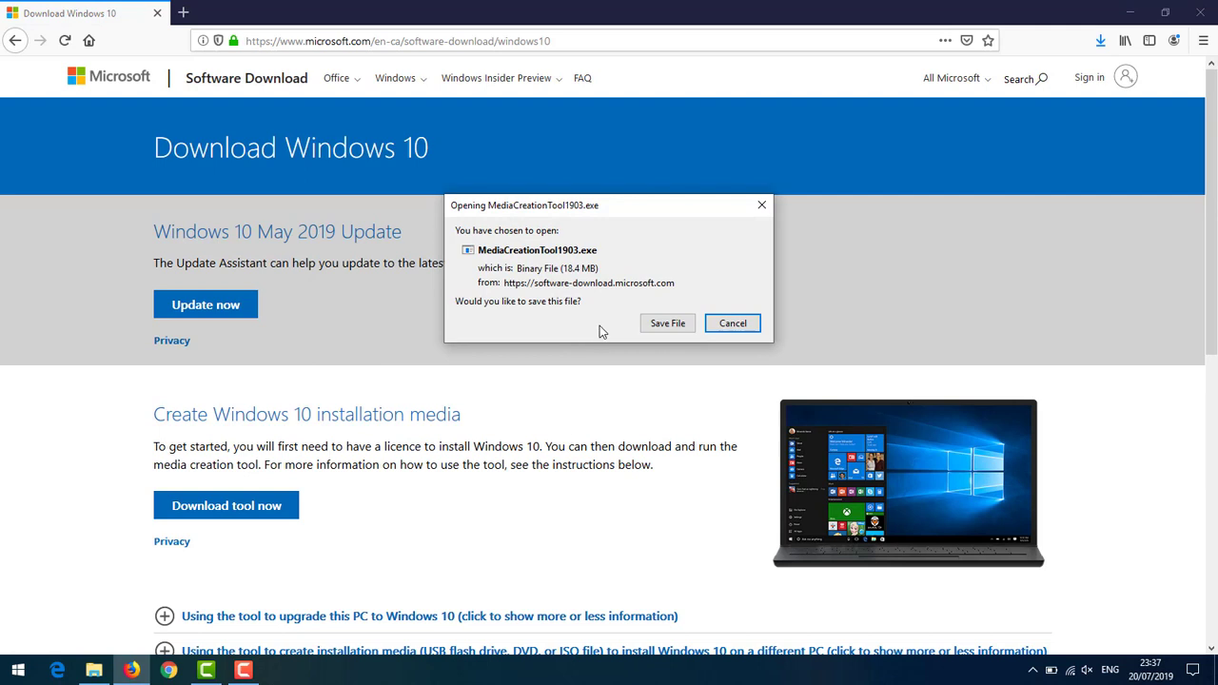
click(647, 324)
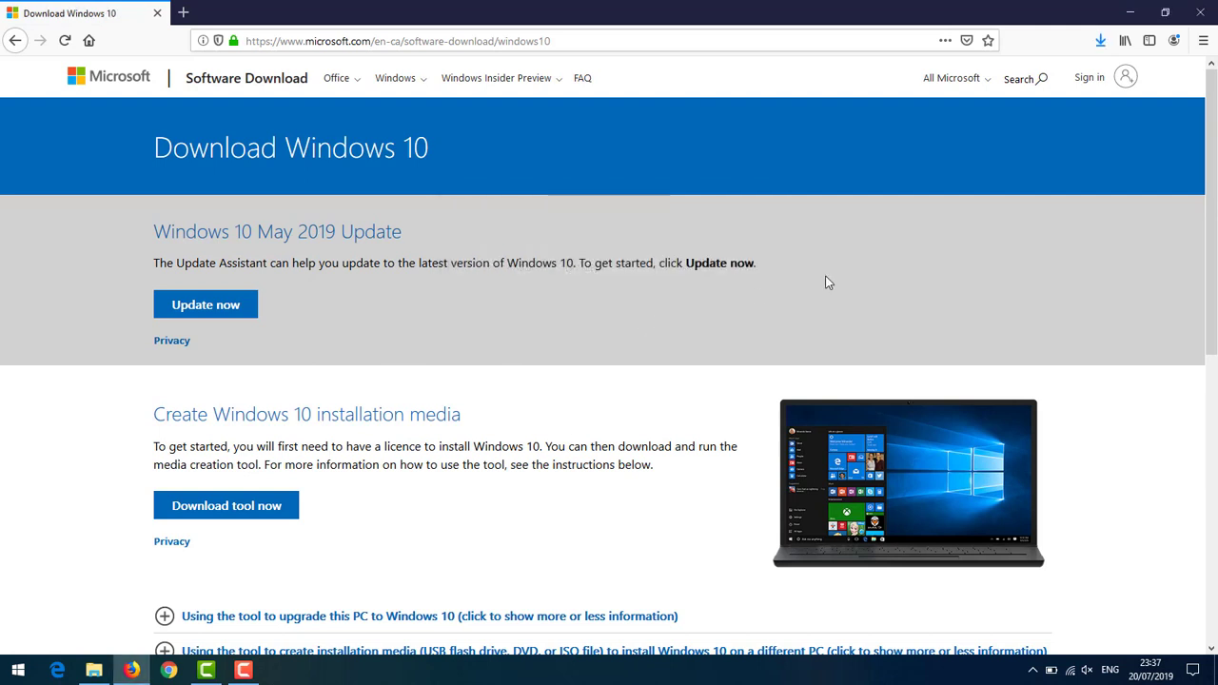
click(1129, 12)
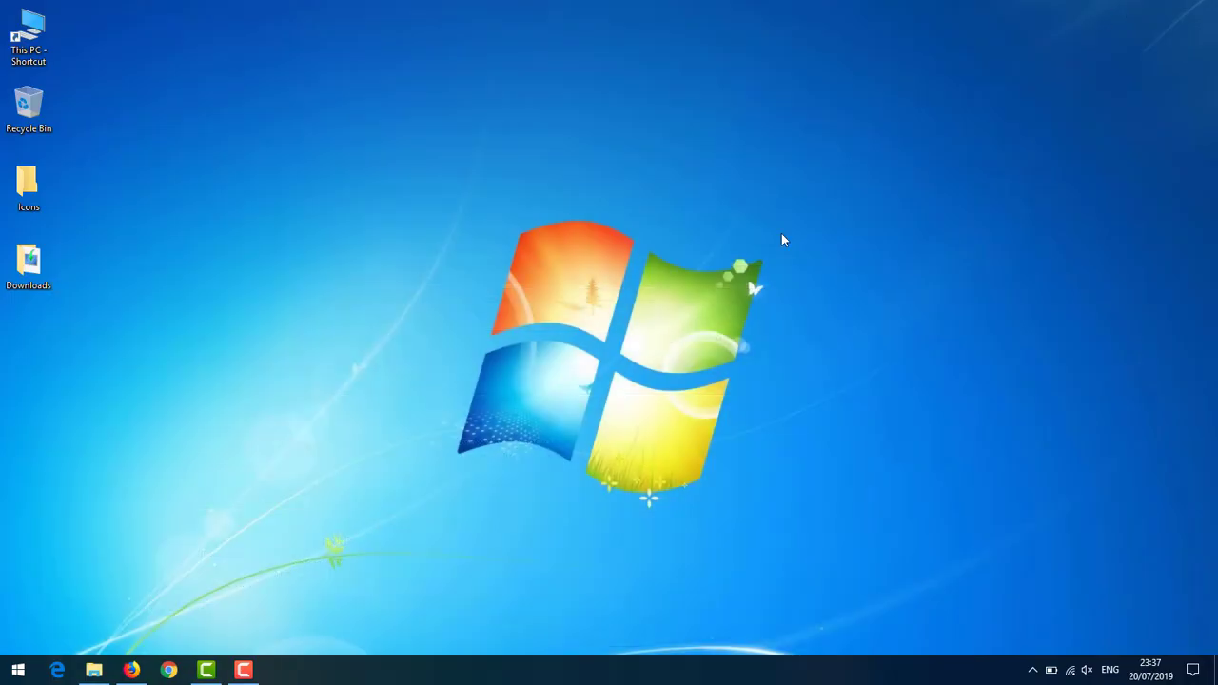
- Run MediaCreationTool1903.exe from the Downloads folder in File Explorer
click(94, 670)
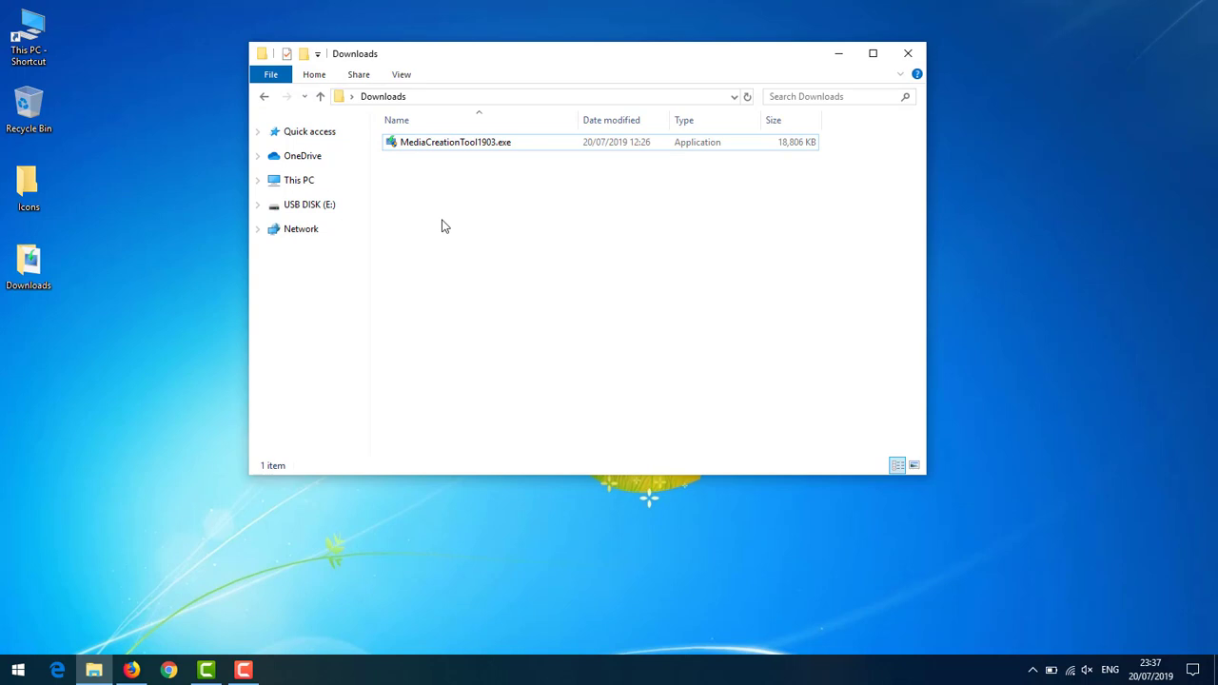
click(478, 151)
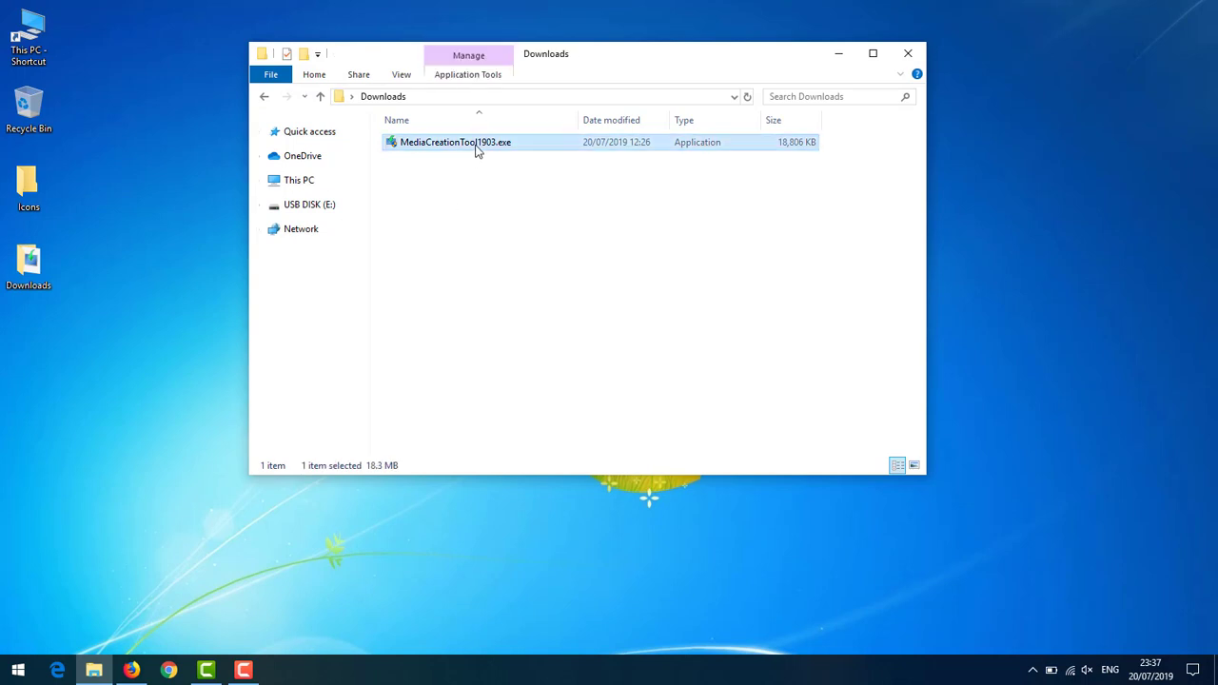
double_click(478, 150)
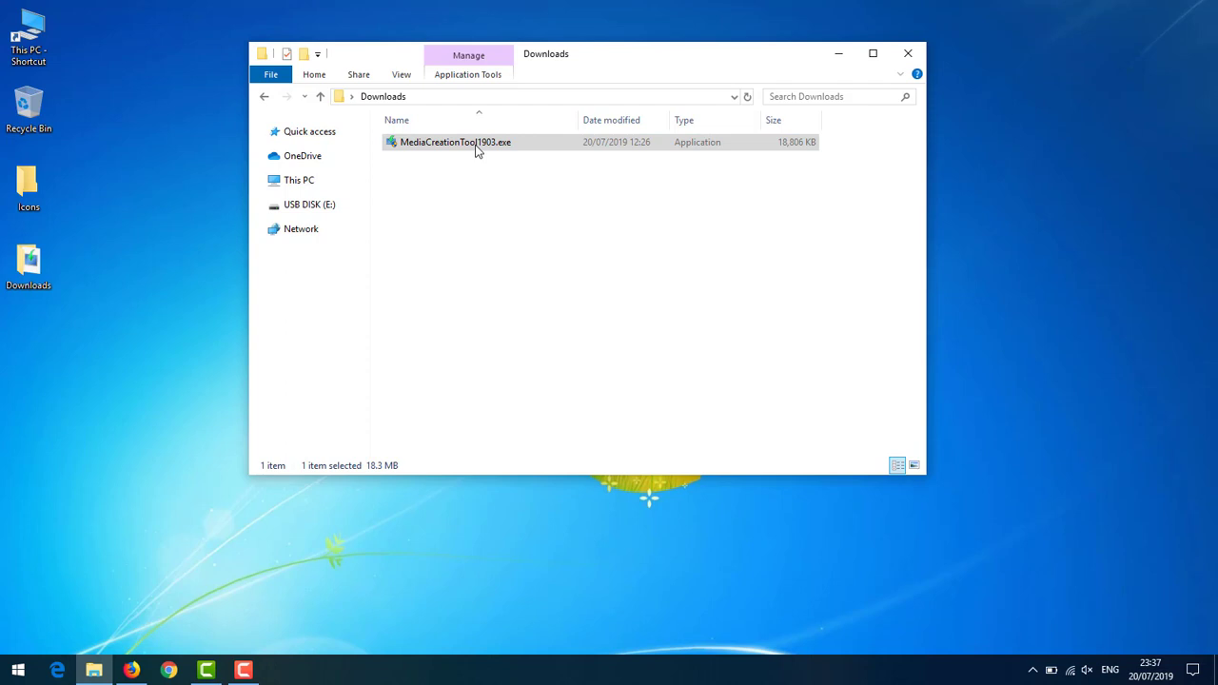
- Minimize File Explorer and accept the Windows 10 Setup license terms
click(839, 60)
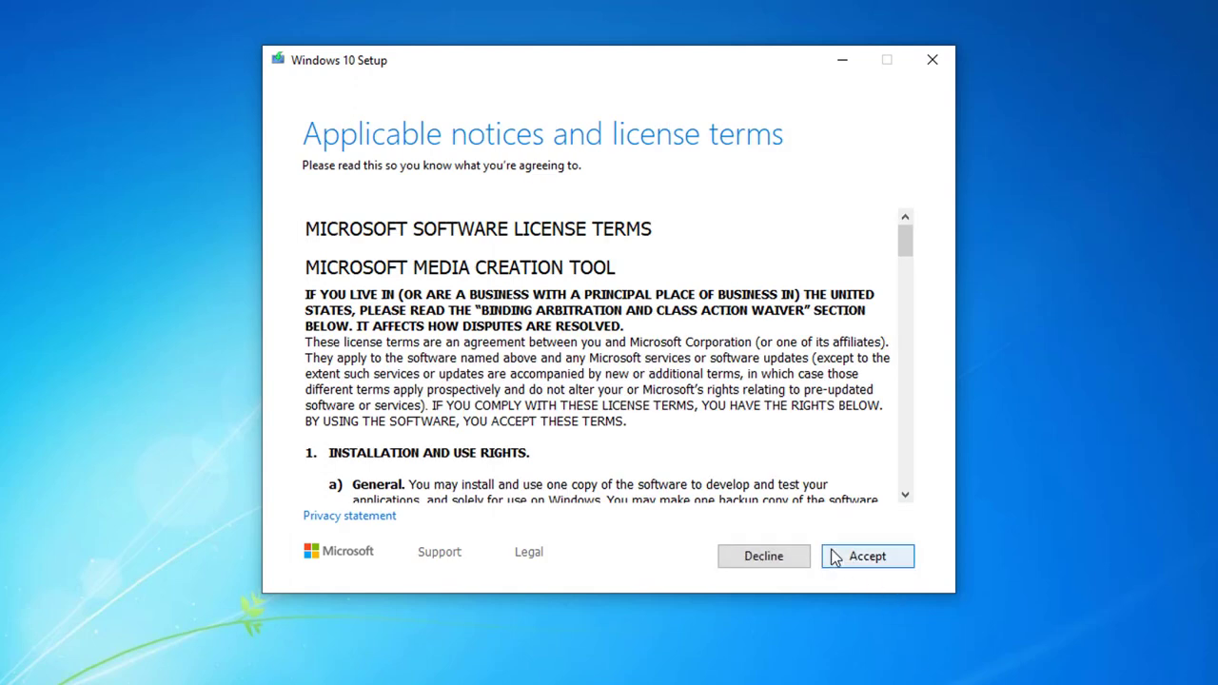
click(835, 557)
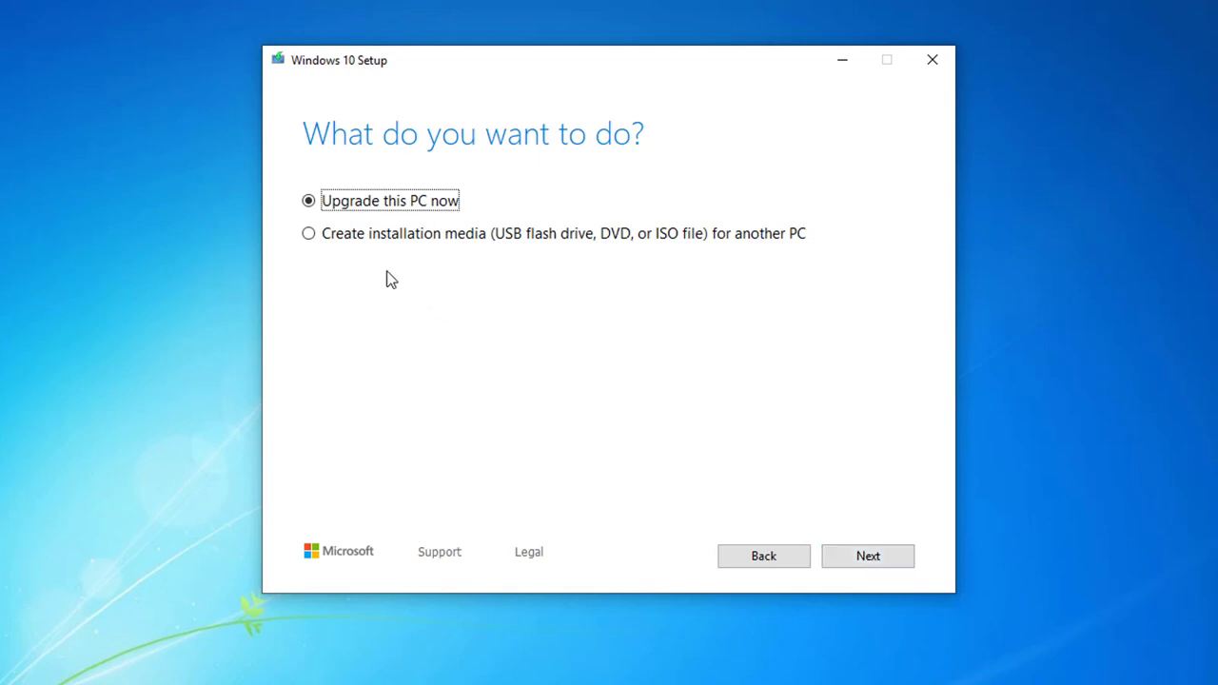
- Create Windows 10 64-bit English installation media on USB drive E: (USB DISK)
click(355, 236)
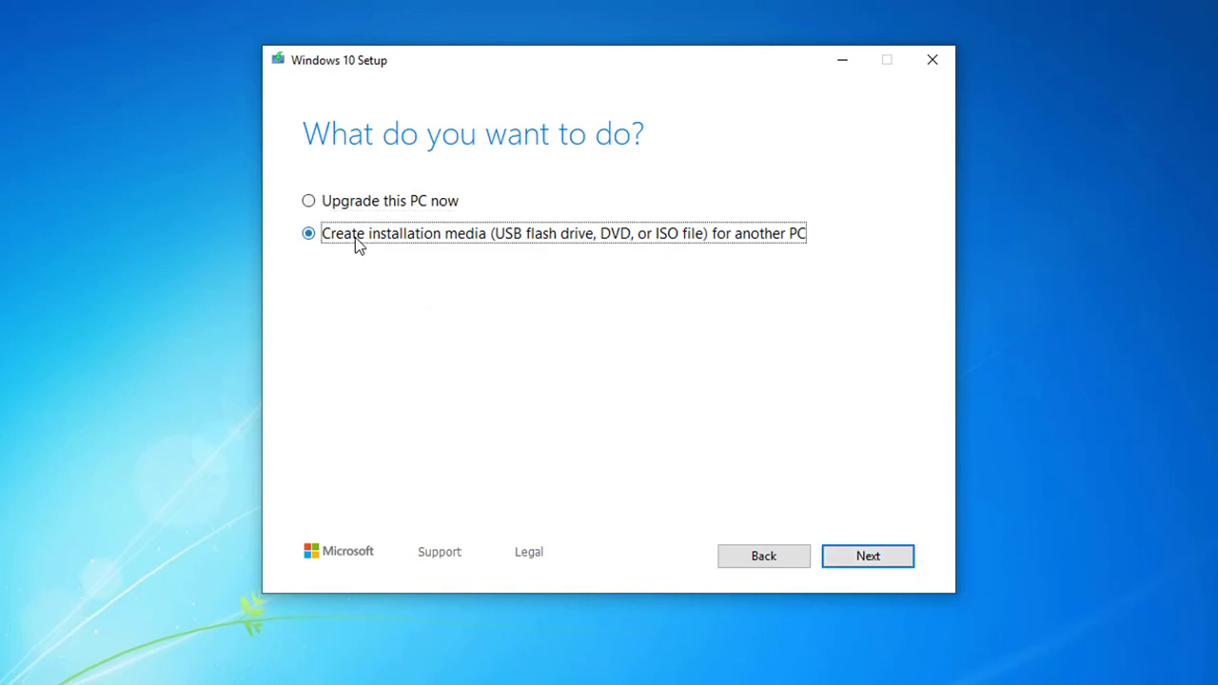
click(828, 559)
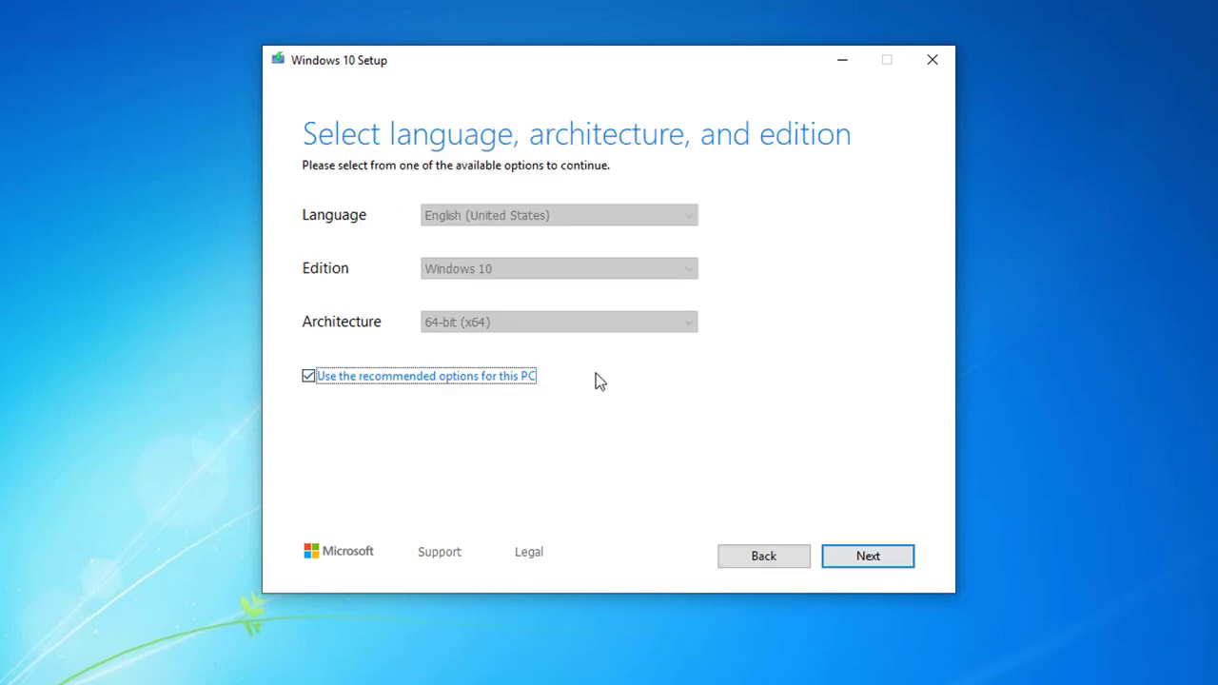
click(518, 377)
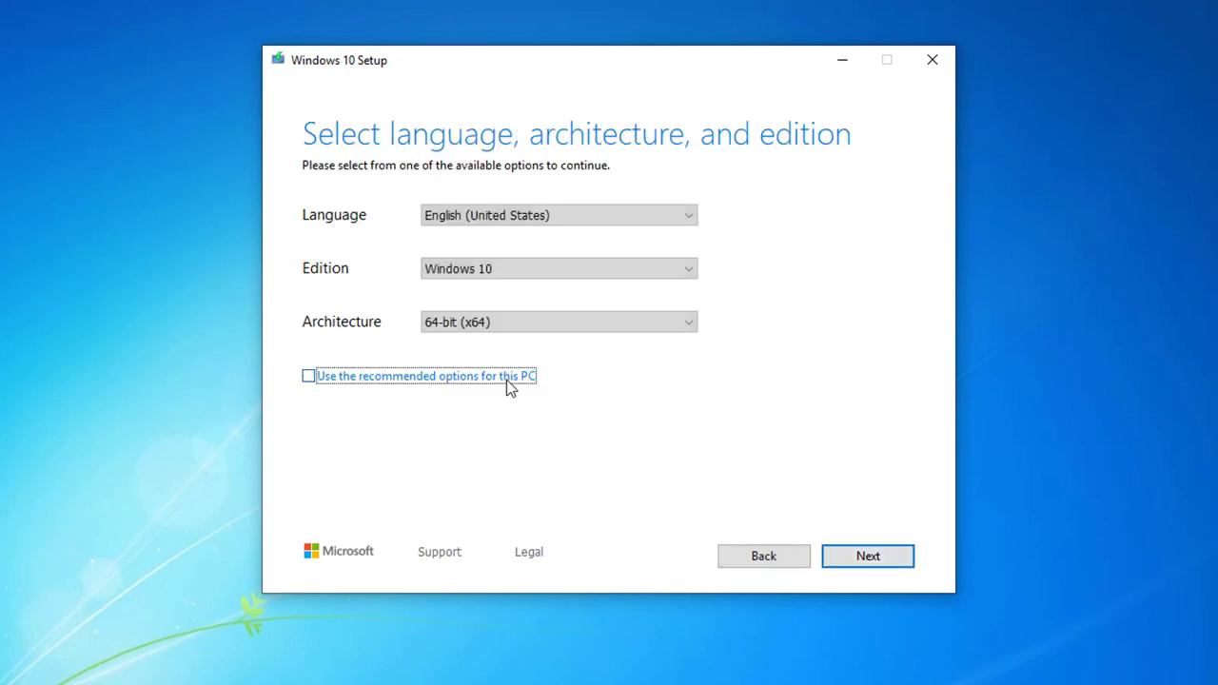
click(825, 556)
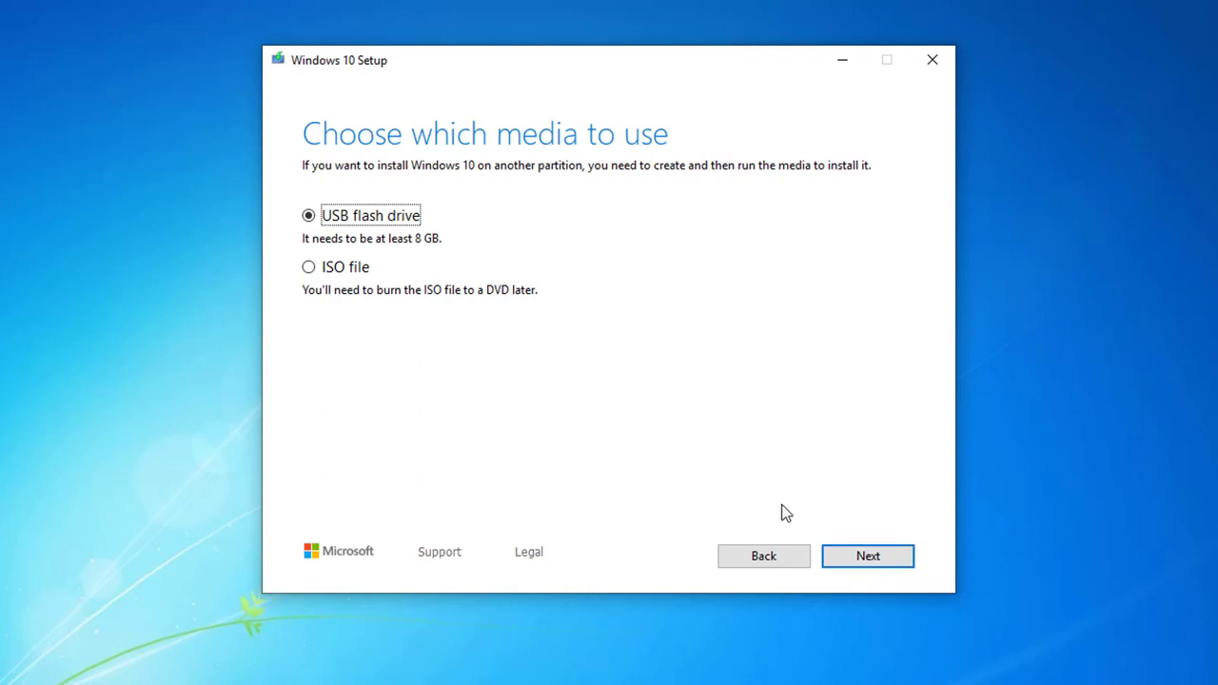
click(834, 557)
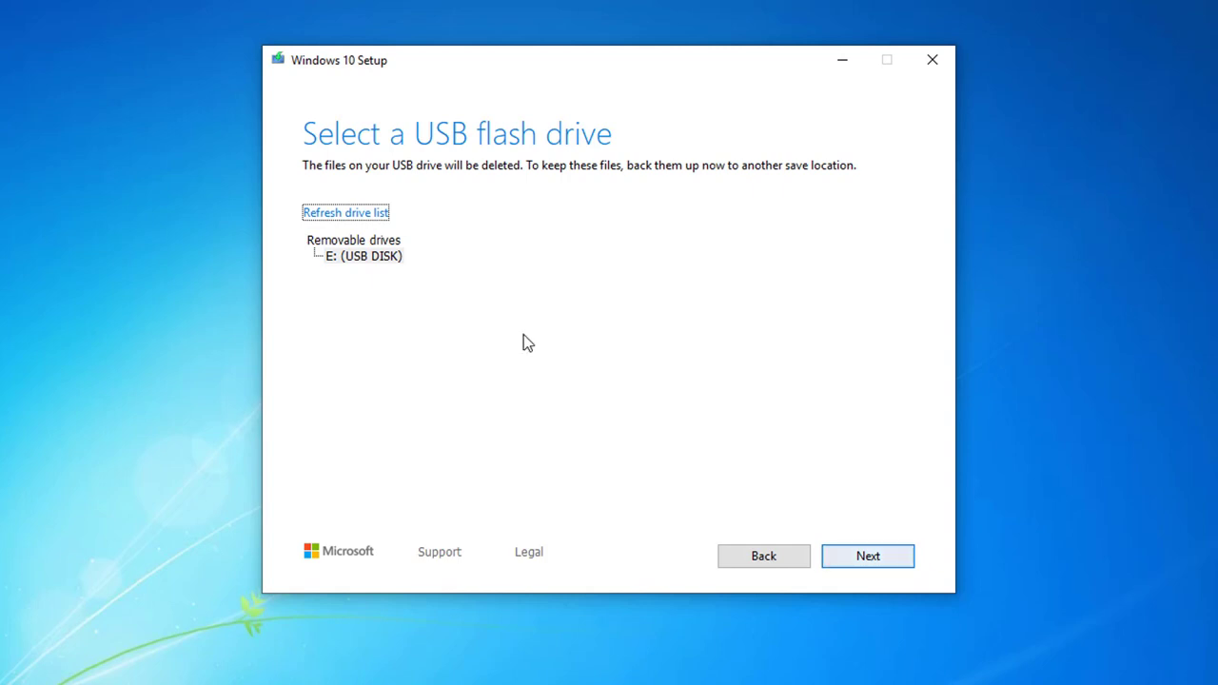
click(388, 261)
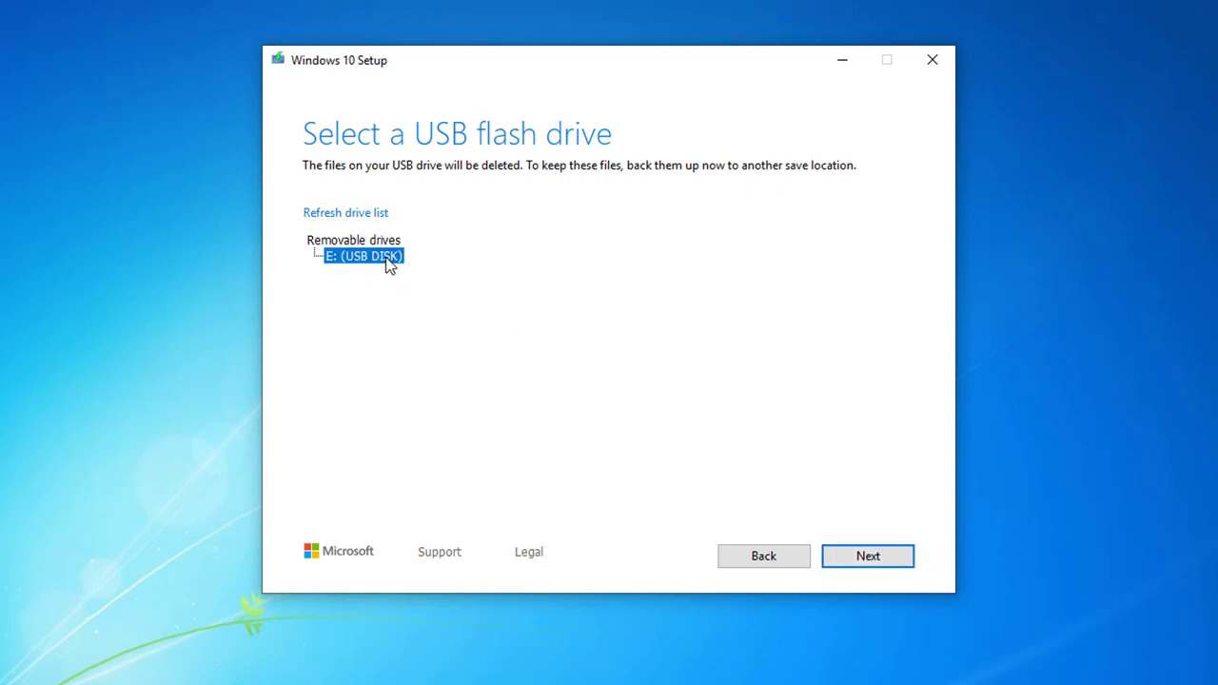
click(831, 559)
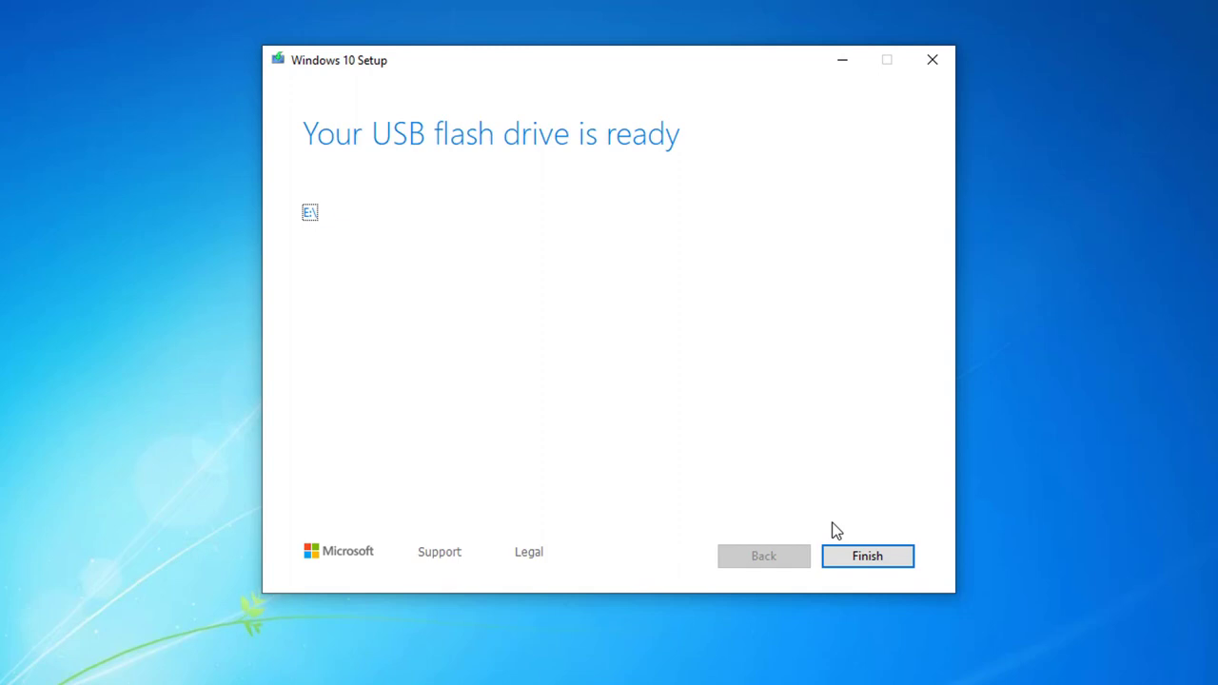
- Close the media creation tool, check the BIOS boot order, and exit saving changes
click(836, 560)
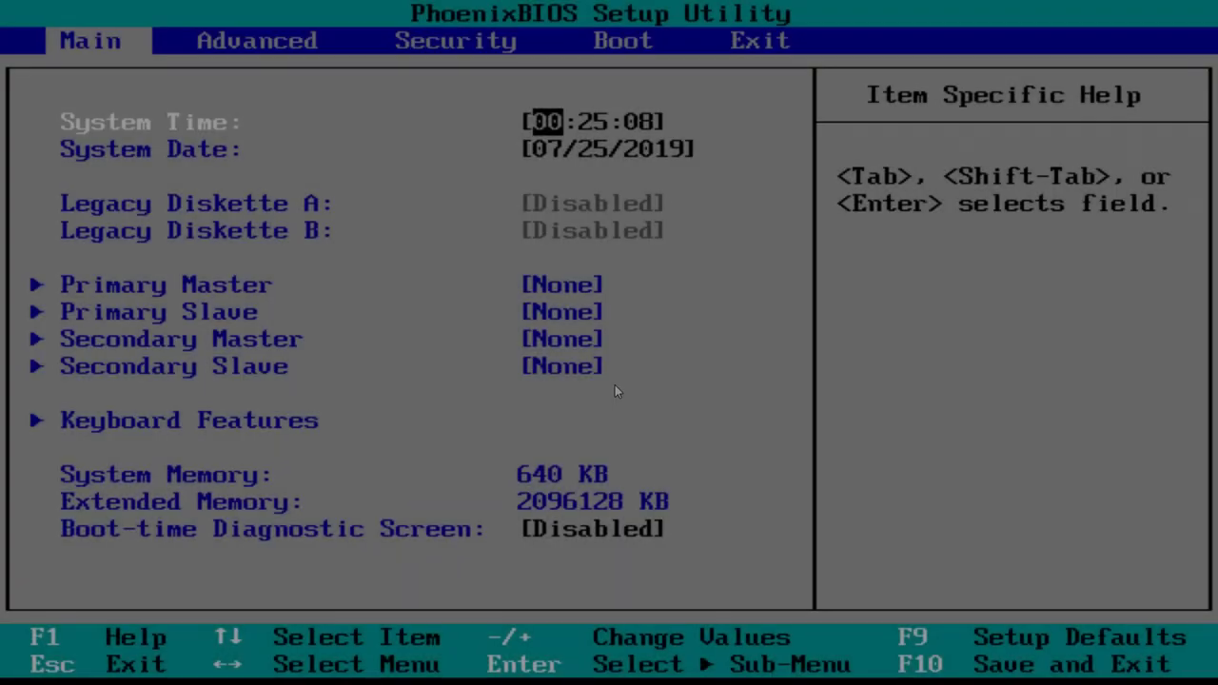
key(Right)
key(Right)
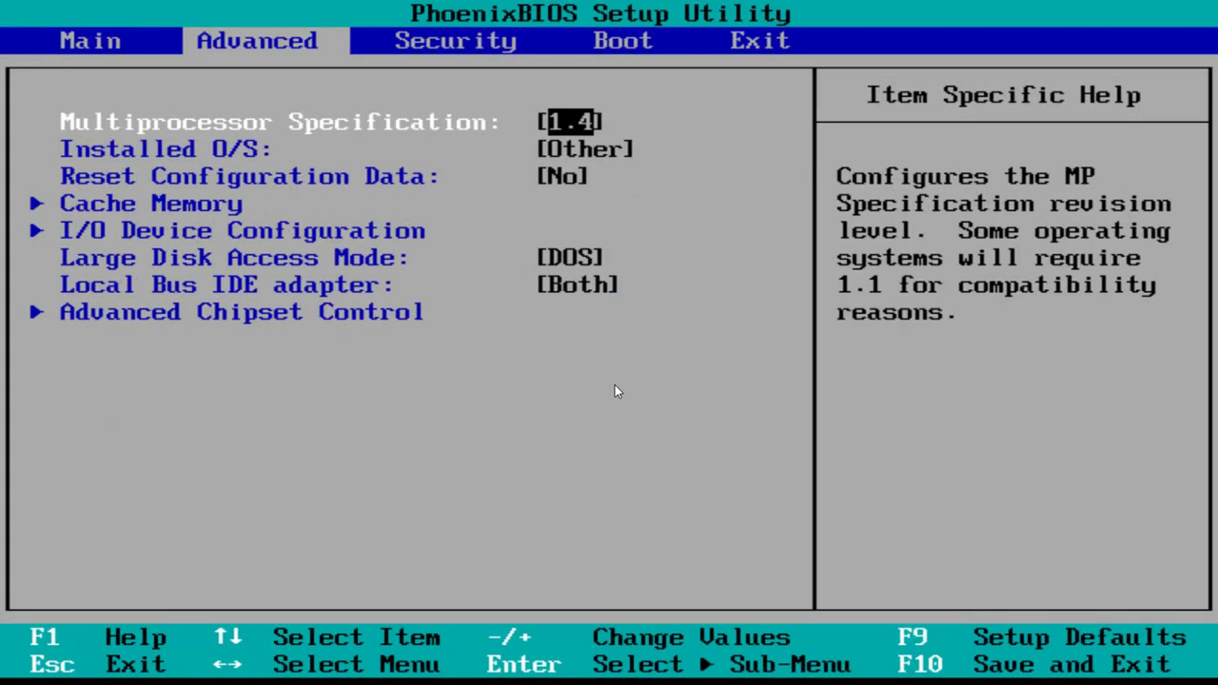
key(Right)
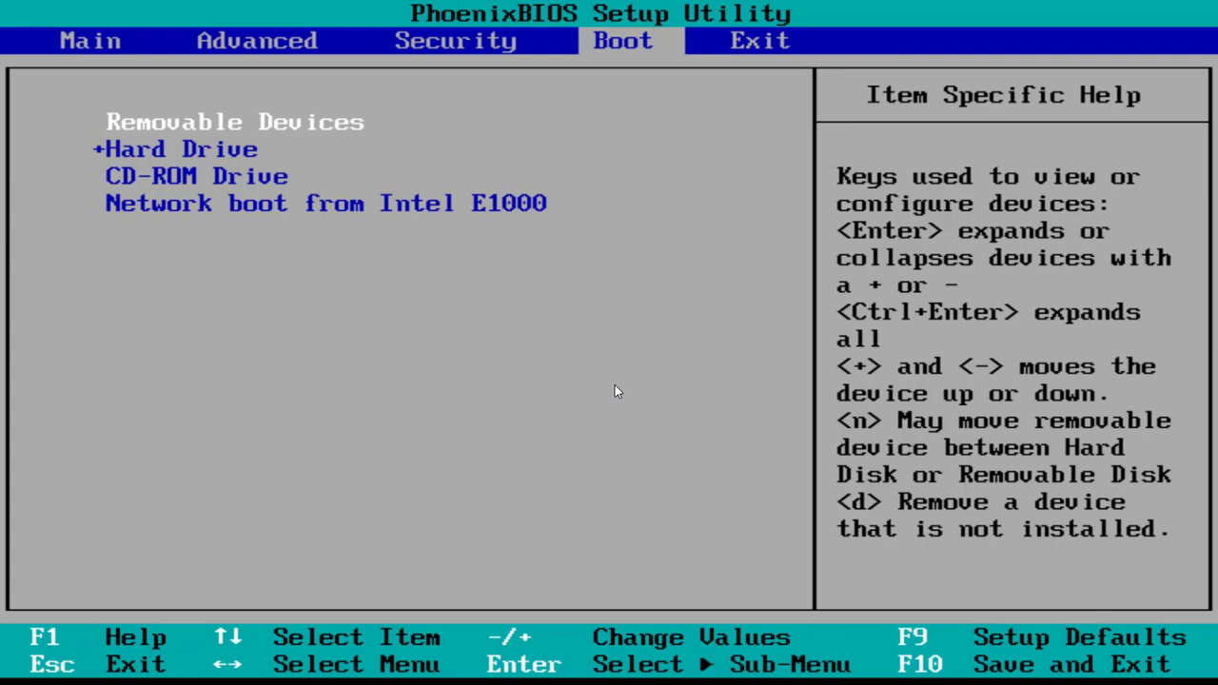
key(Right)
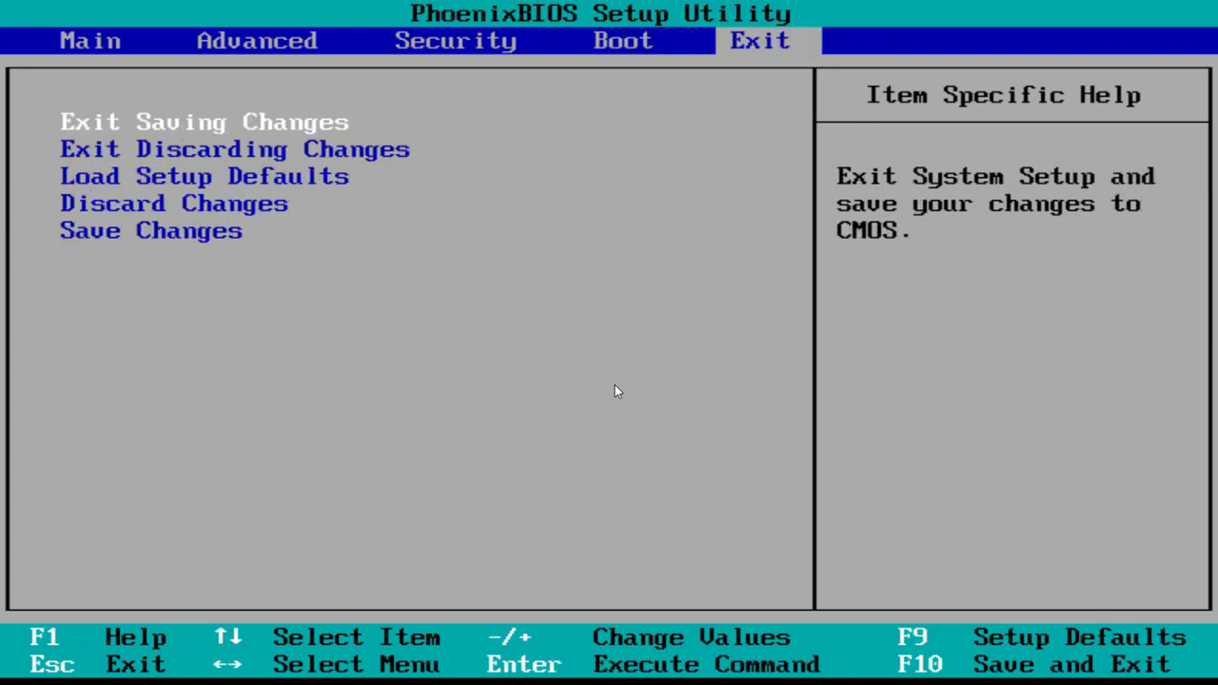
key(Return)
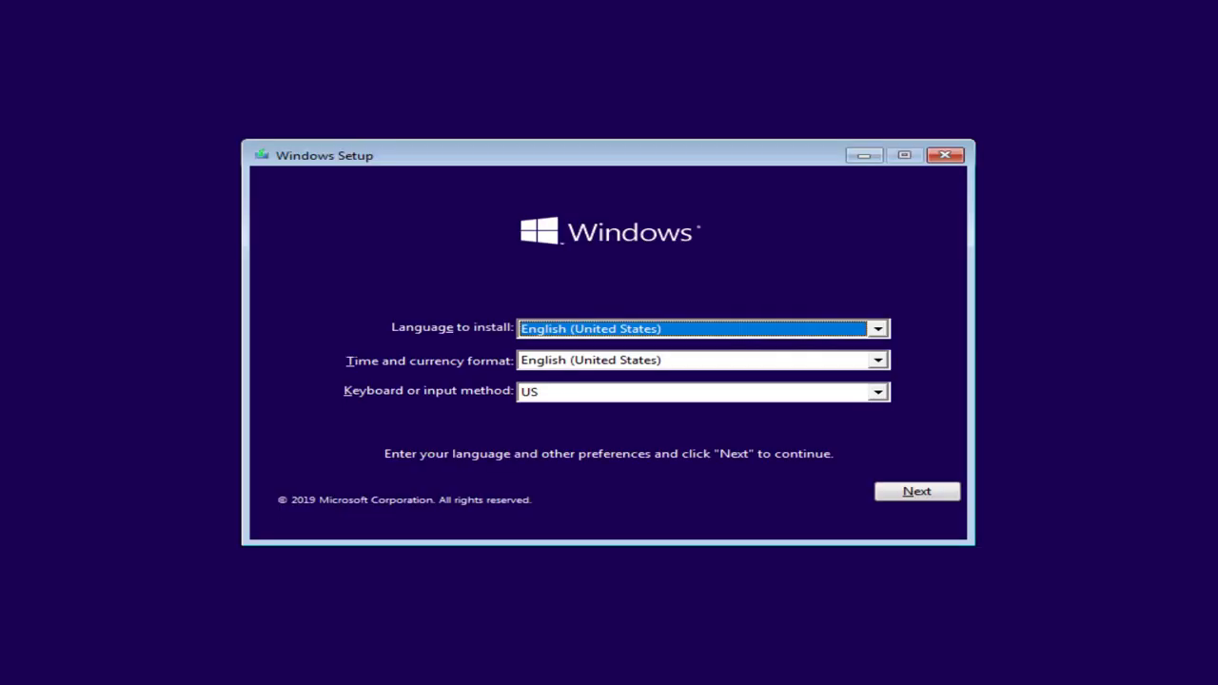
- Set the time and currency format to English (United Kingdom) and continue
click(877, 365)
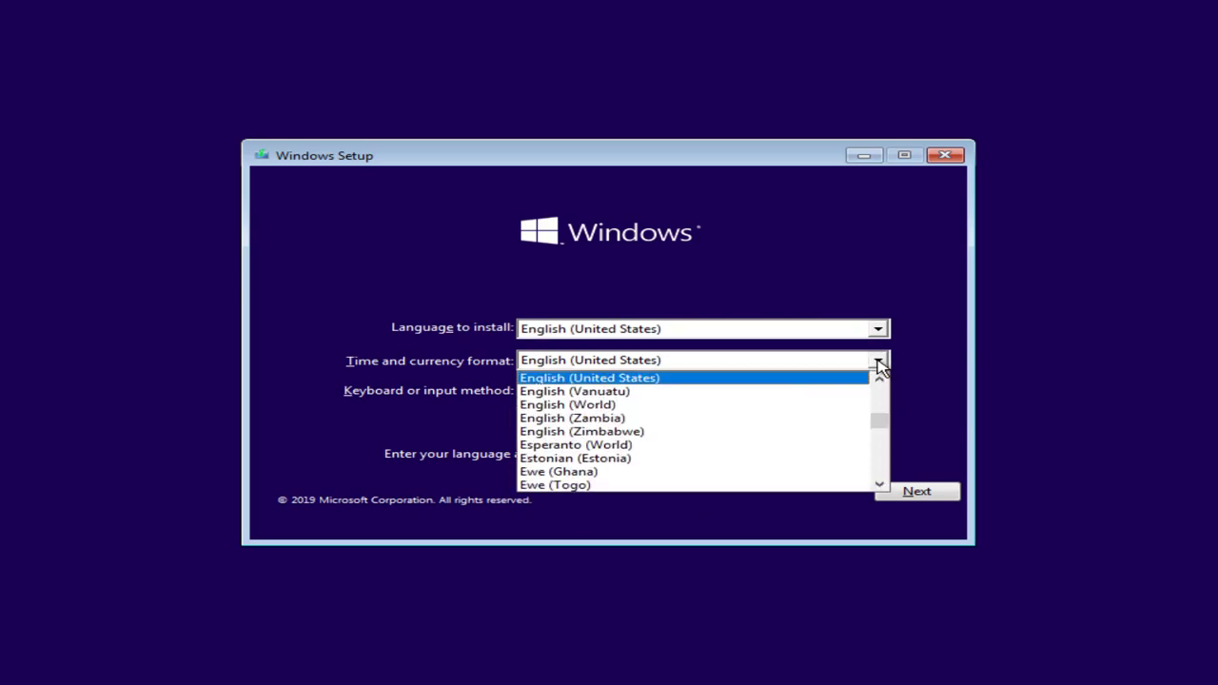
click(878, 381)
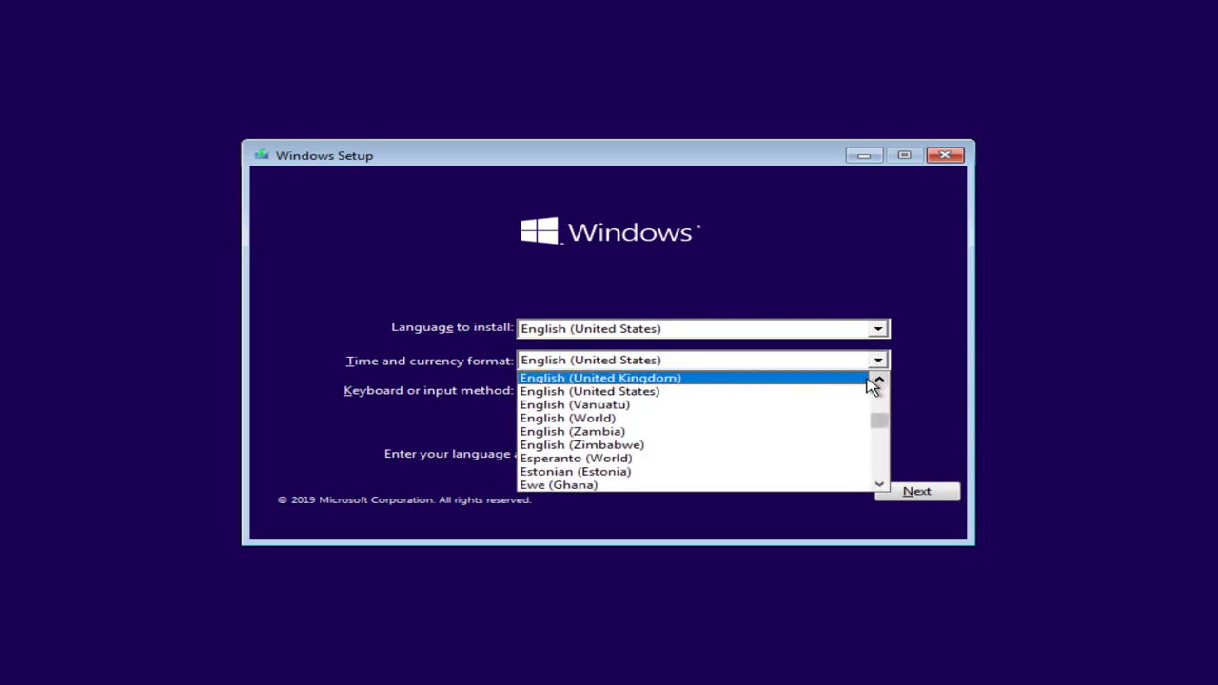
click(856, 379)
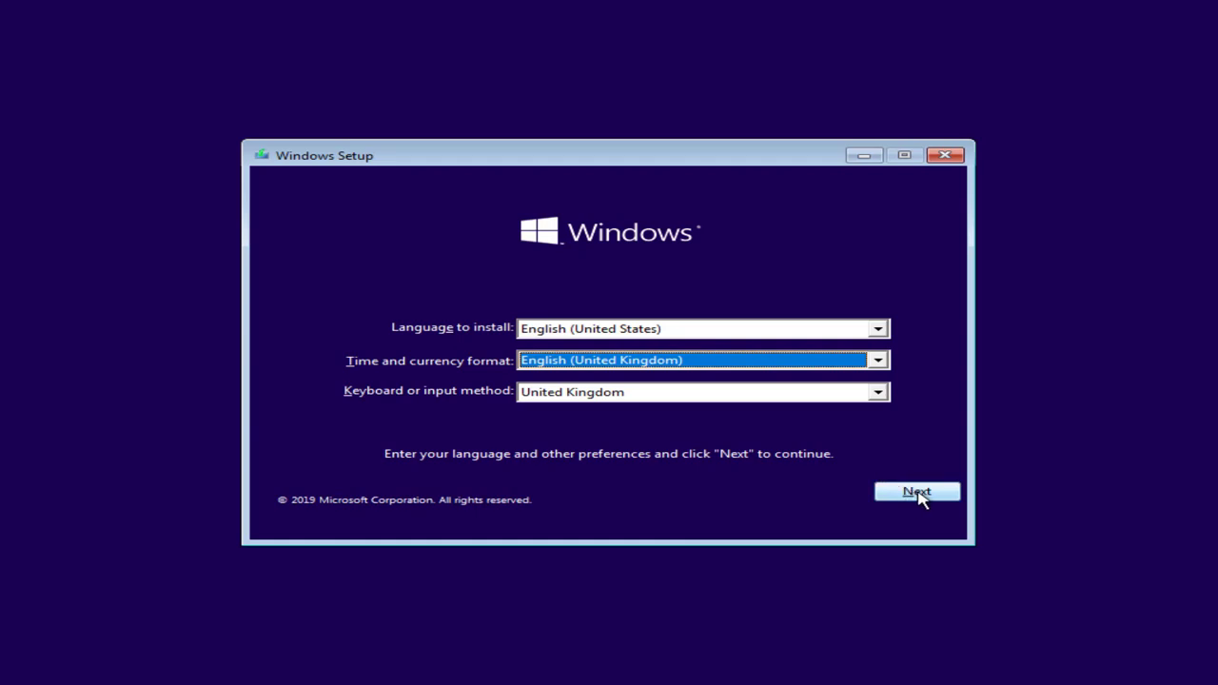
click(918, 493)
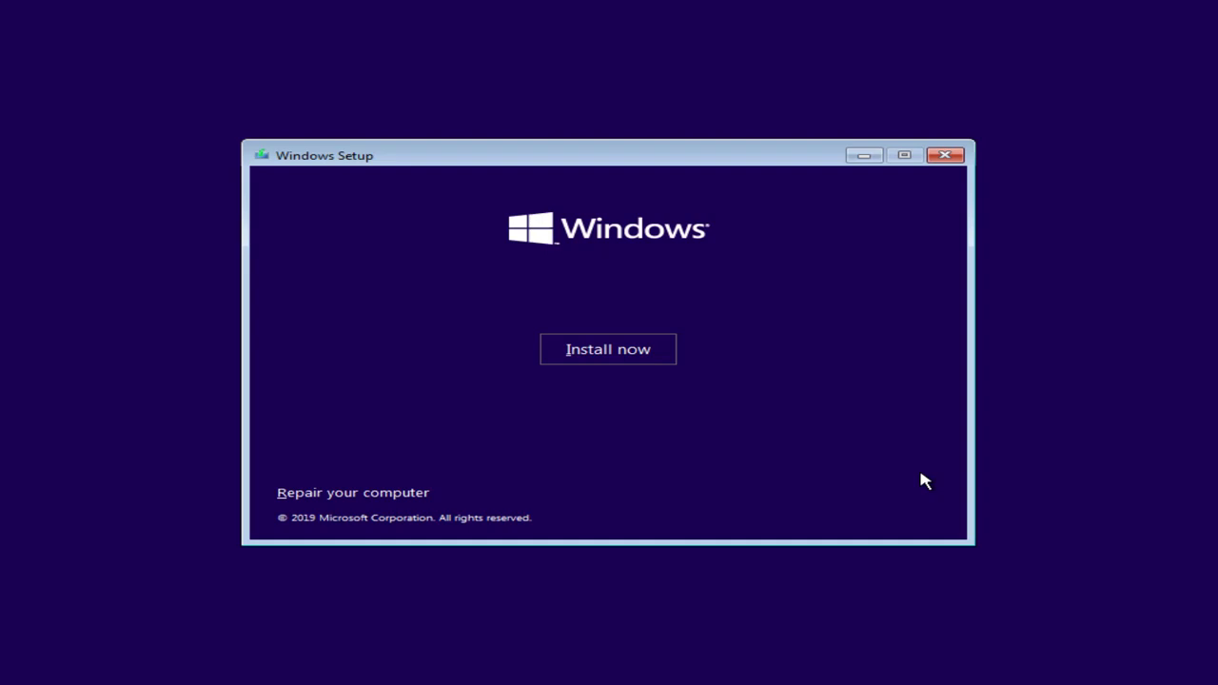
- Install Windows 10 Pro without a product key and accept the license terms
click(638, 361)
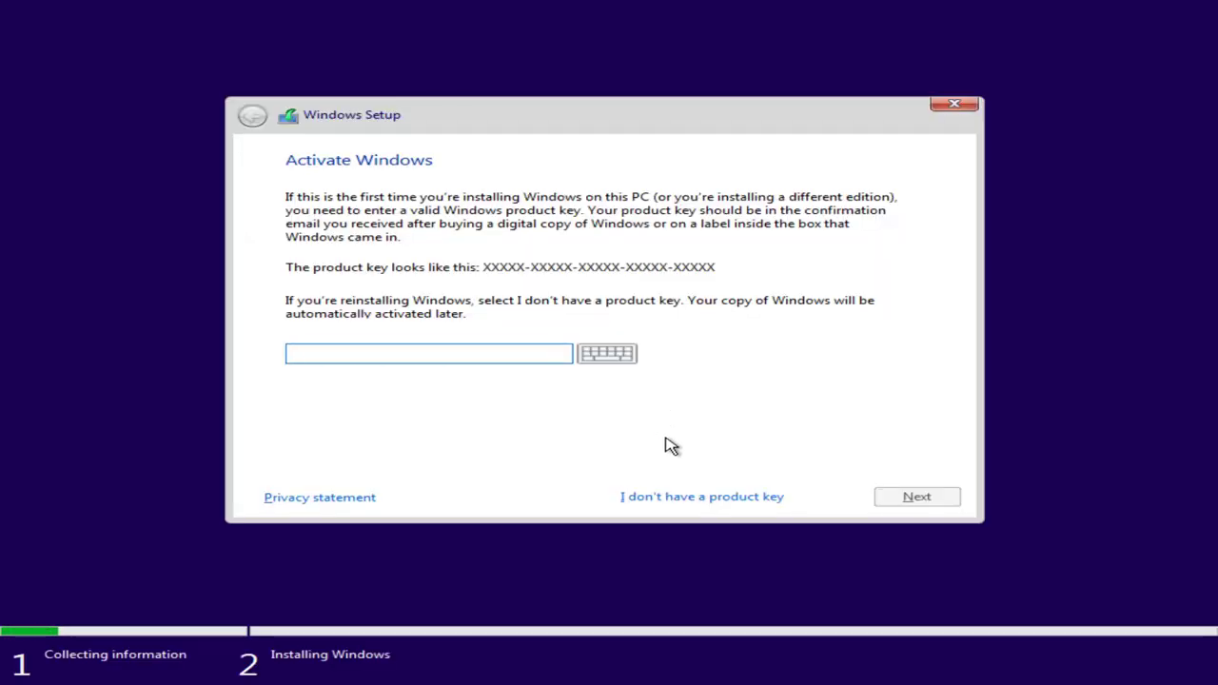
click(687, 495)
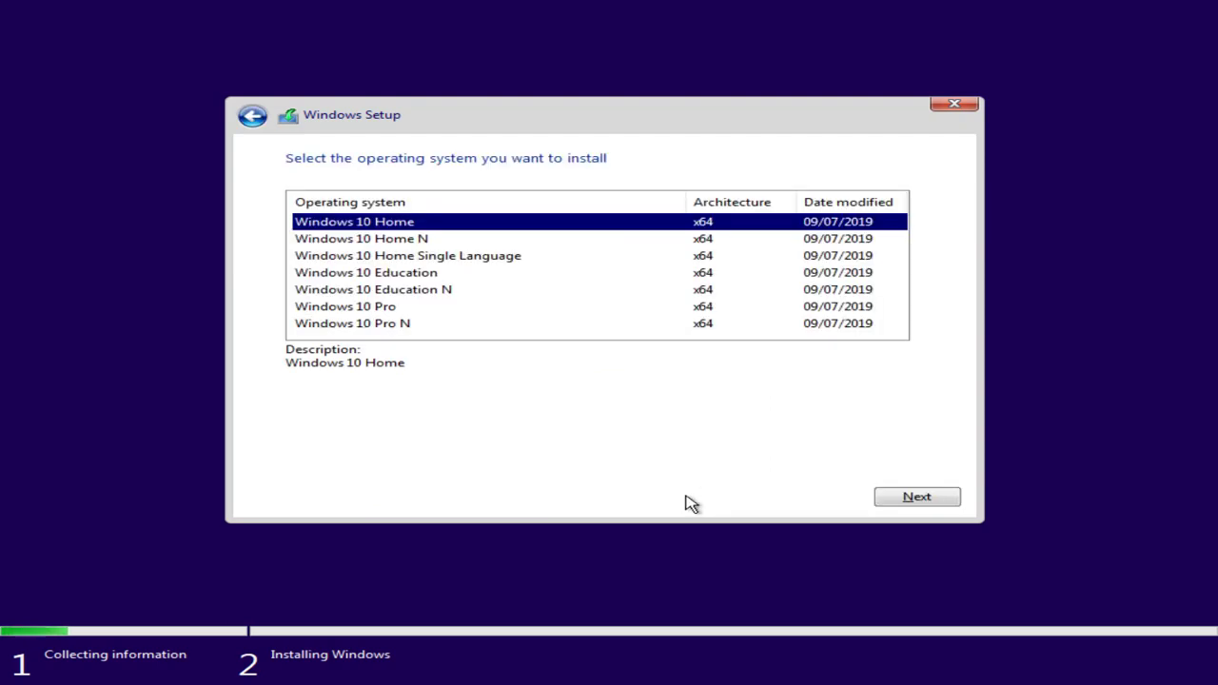
click(430, 310)
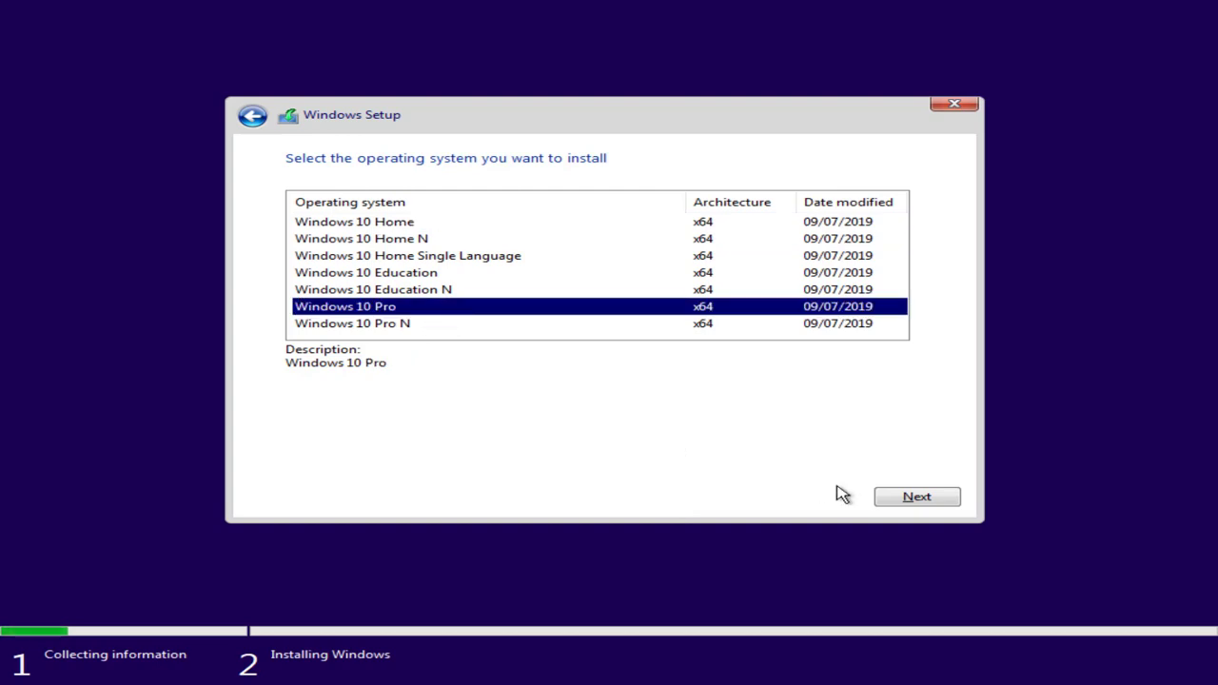
click(914, 499)
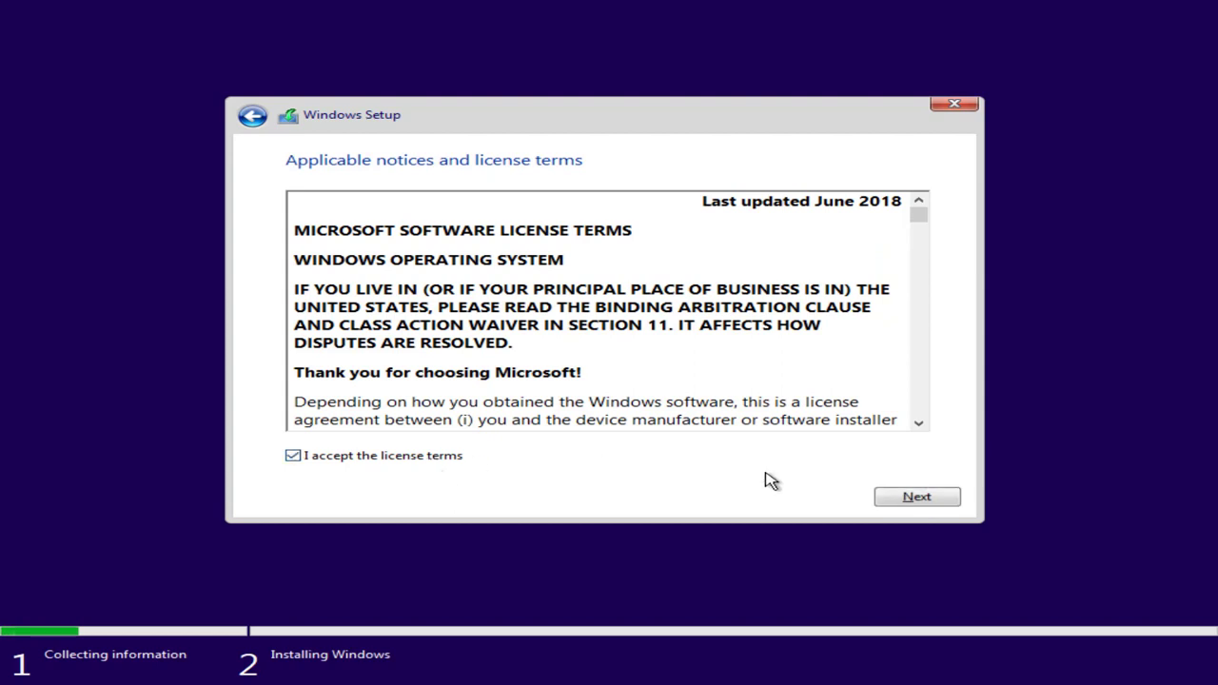
click(915, 497)
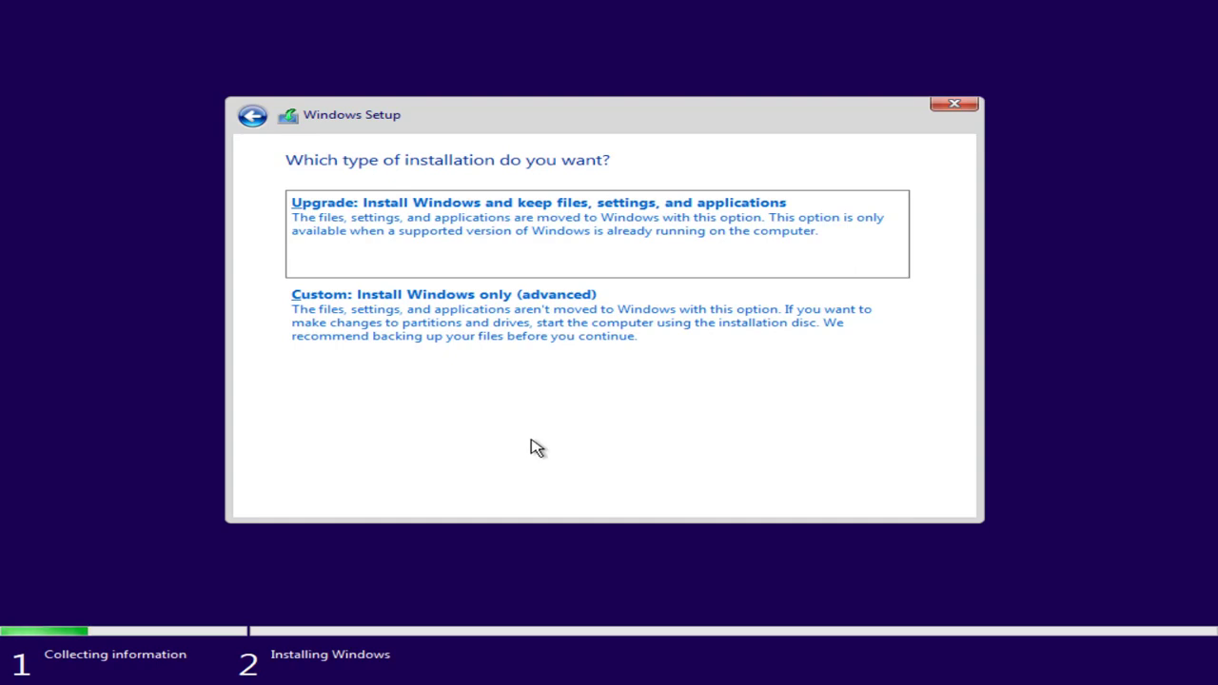
- Choose a custom install and delete the 99 MB System and 16 MB MSR partitions
click(440, 339)
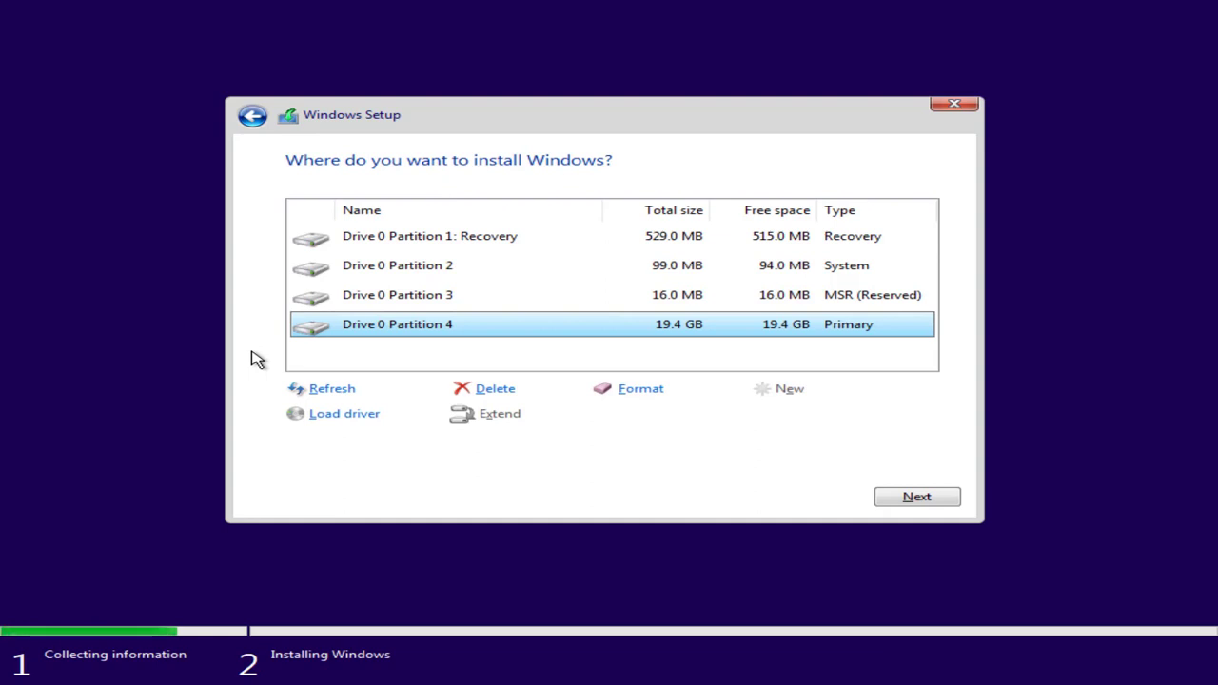
click(451, 273)
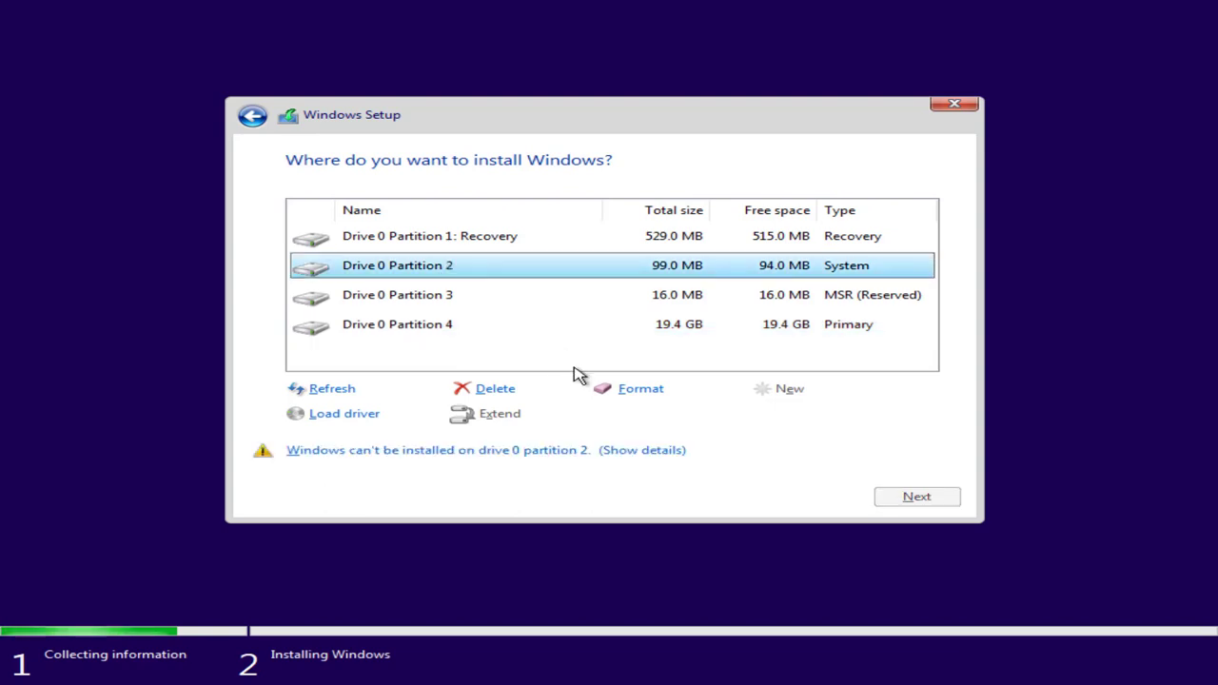
click(507, 389)
click(731, 419)
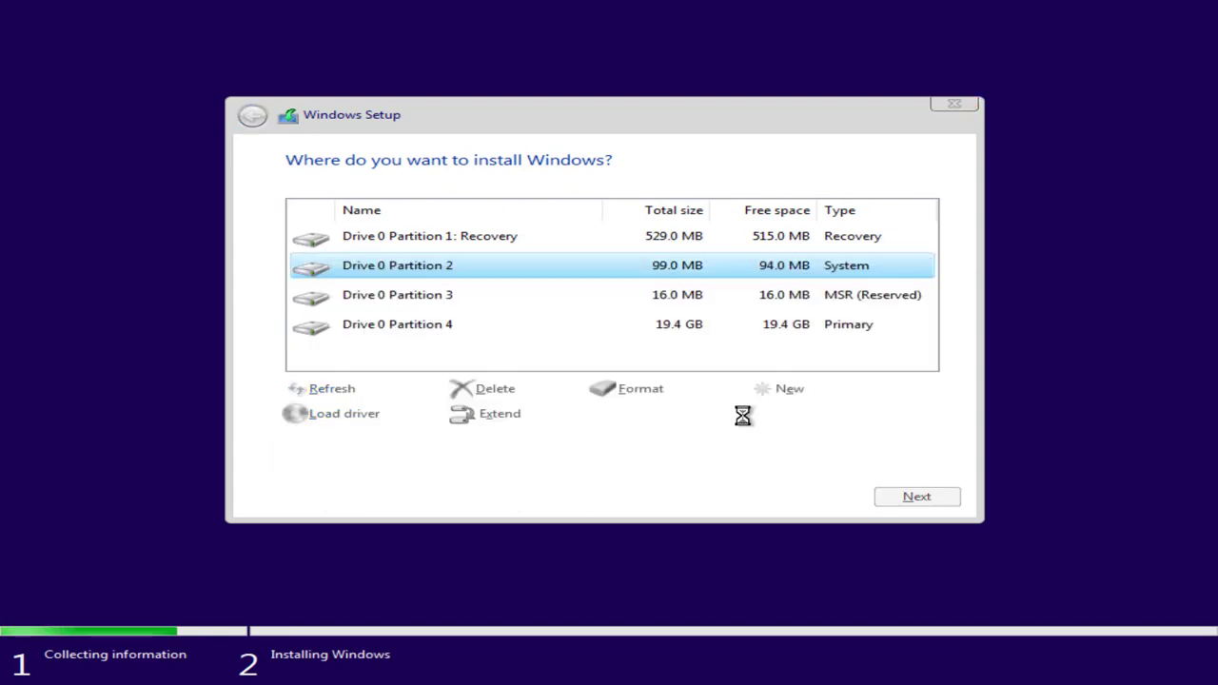
click(458, 306)
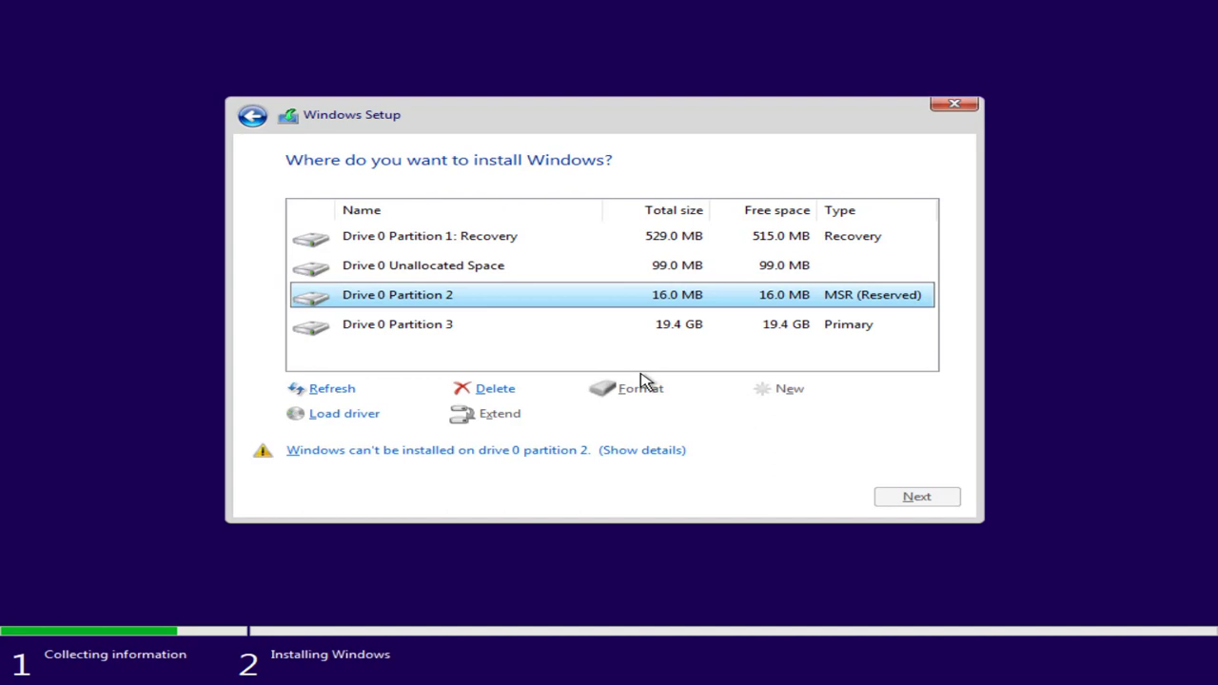
click(521, 390)
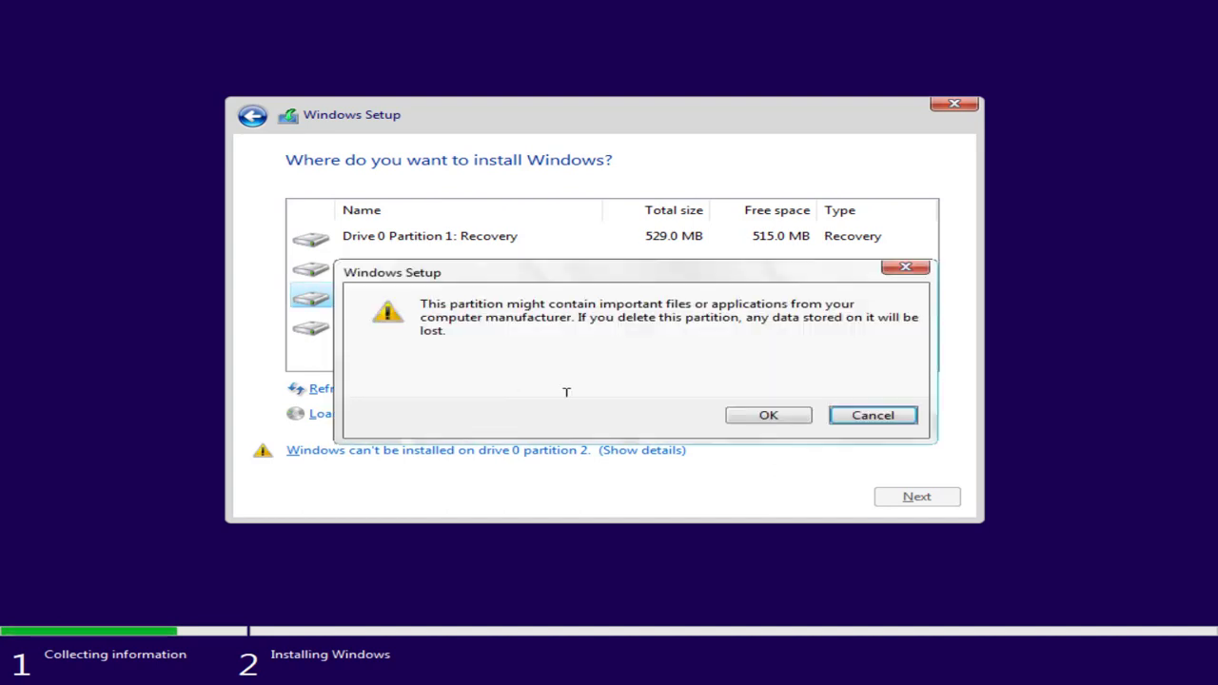
click(731, 418)
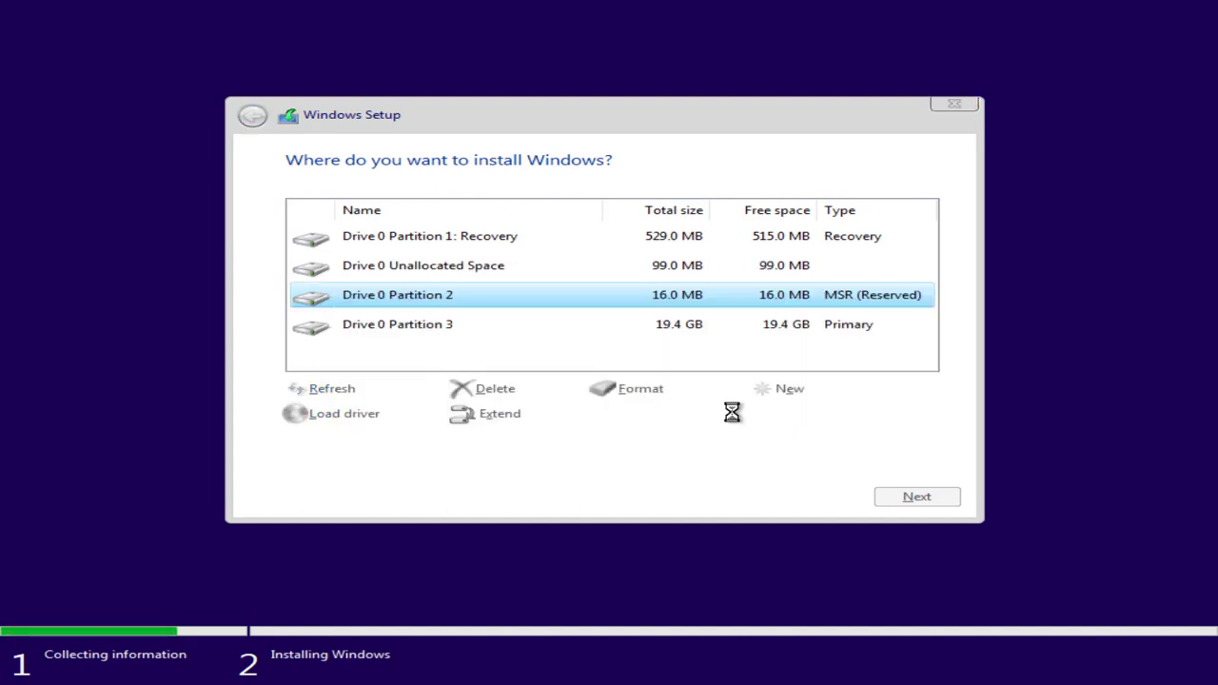
- Delete the 19.4 GB primary partition and the Recovery partition
click(443, 301)
click(496, 387)
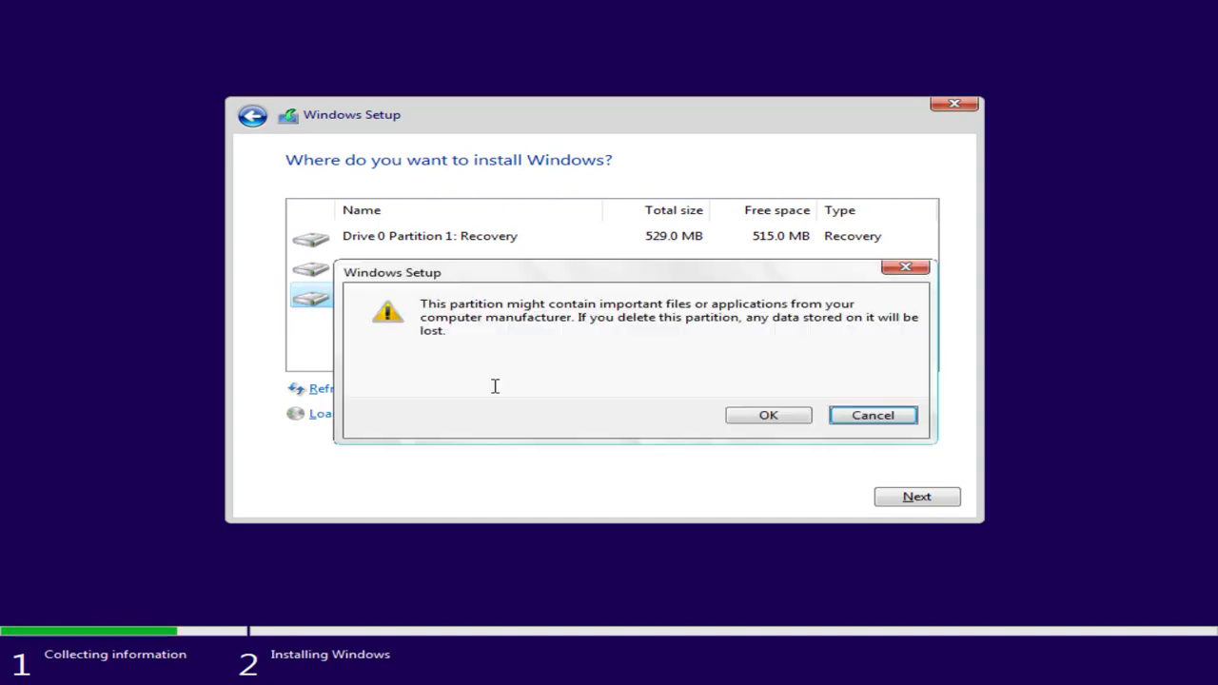
click(734, 415)
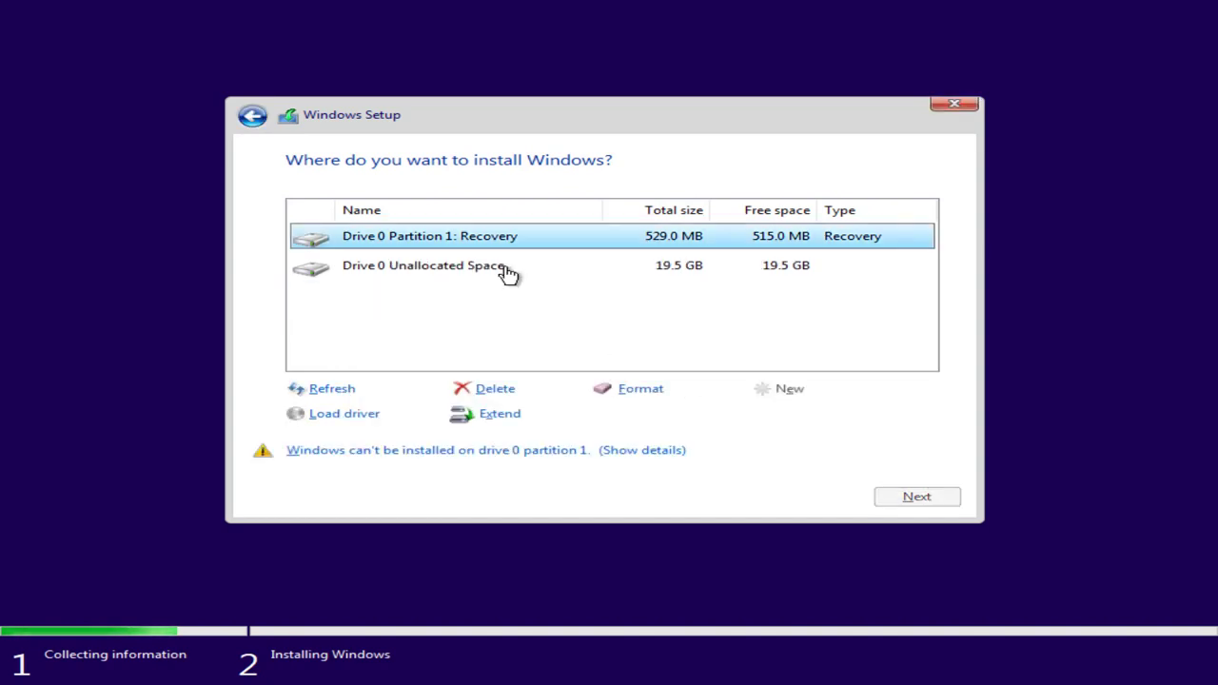
click(511, 388)
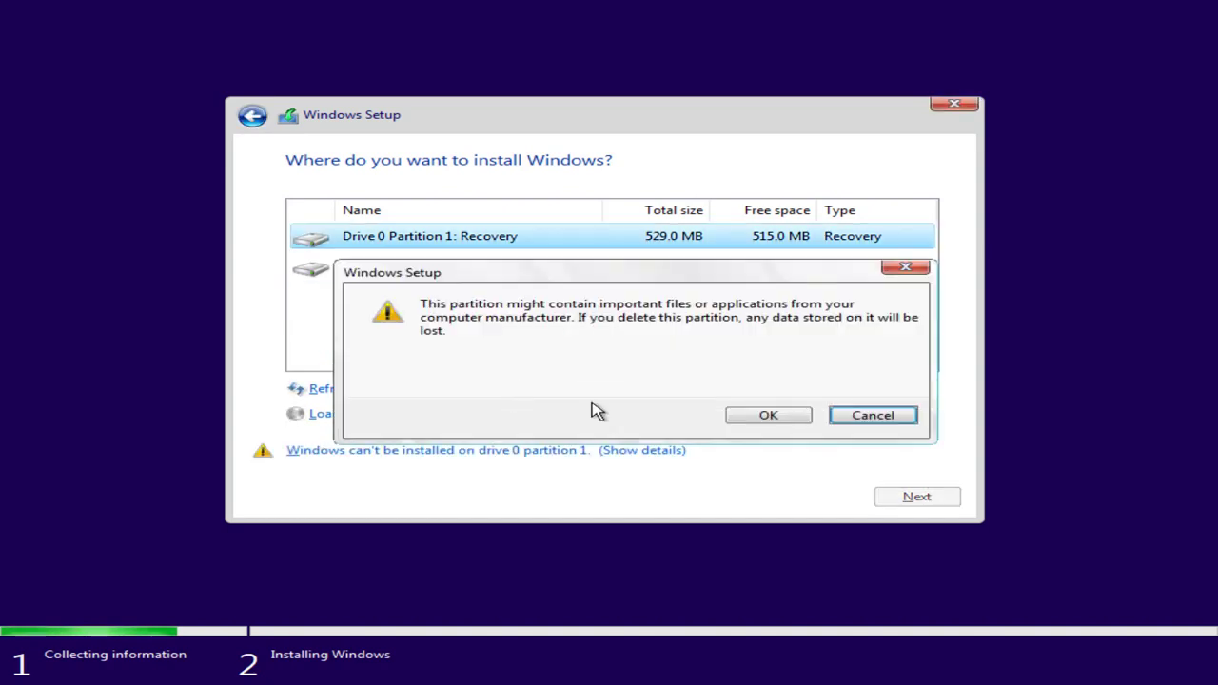
click(746, 415)
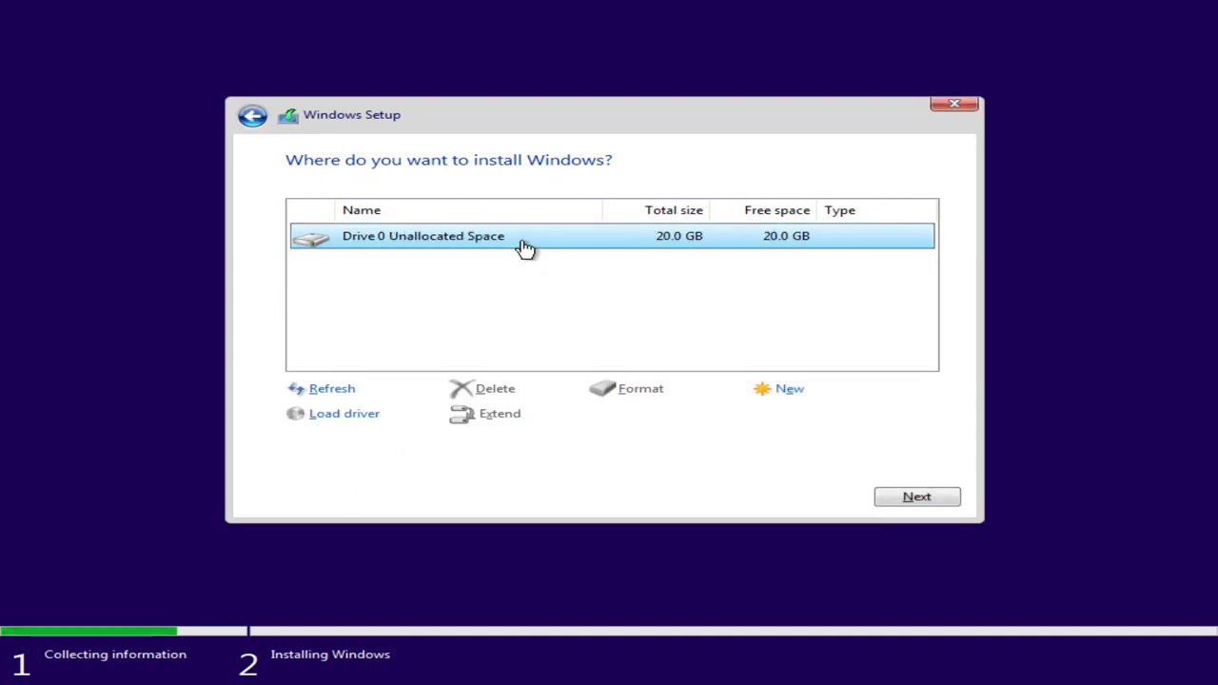
- Create a 20479 MB partition, allow the extra system partitions, and install onto Partition 4
click(790, 394)
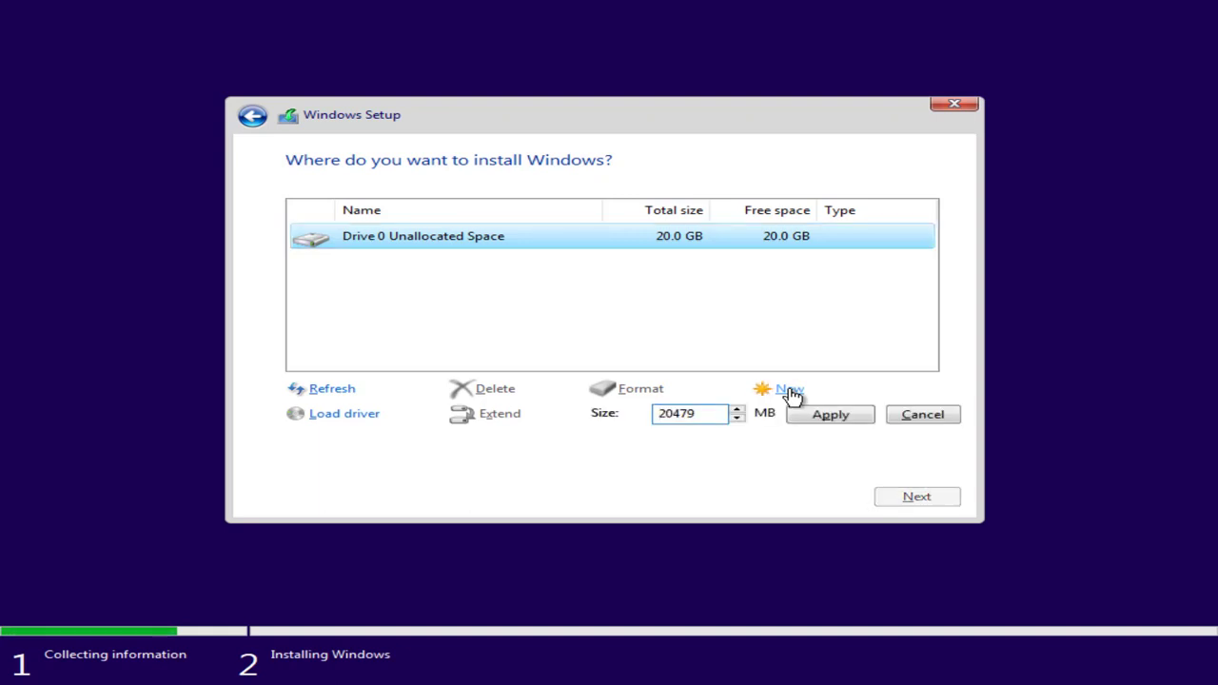
click(802, 417)
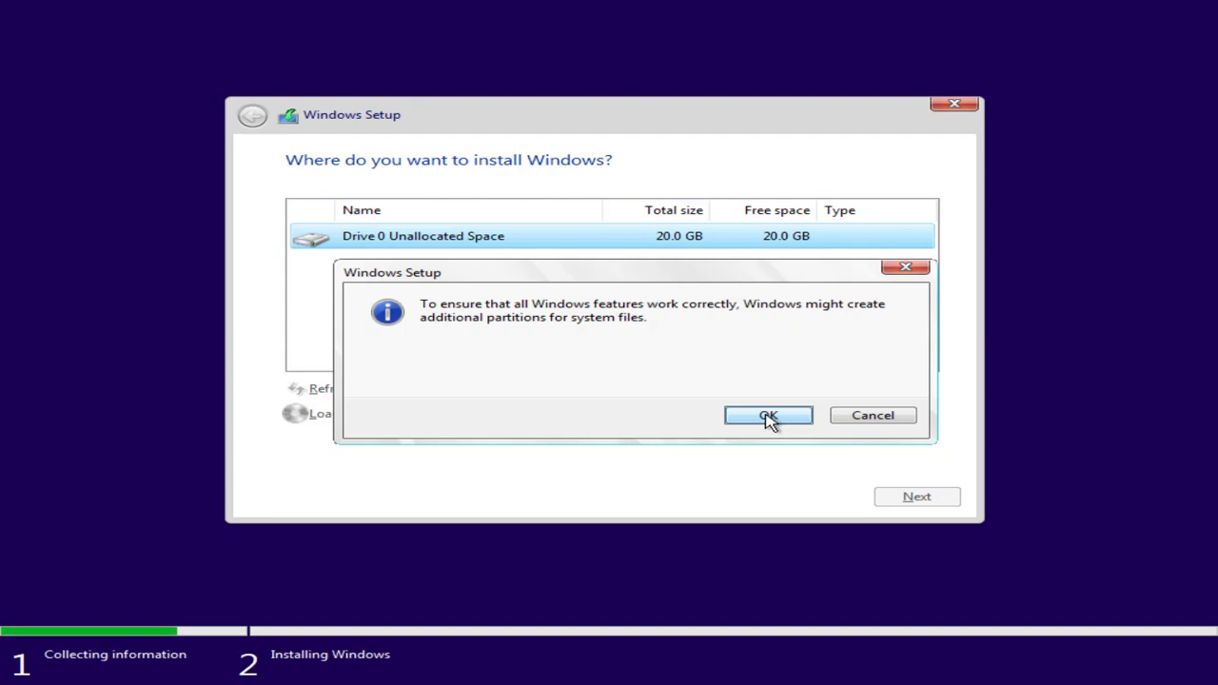
click(766, 418)
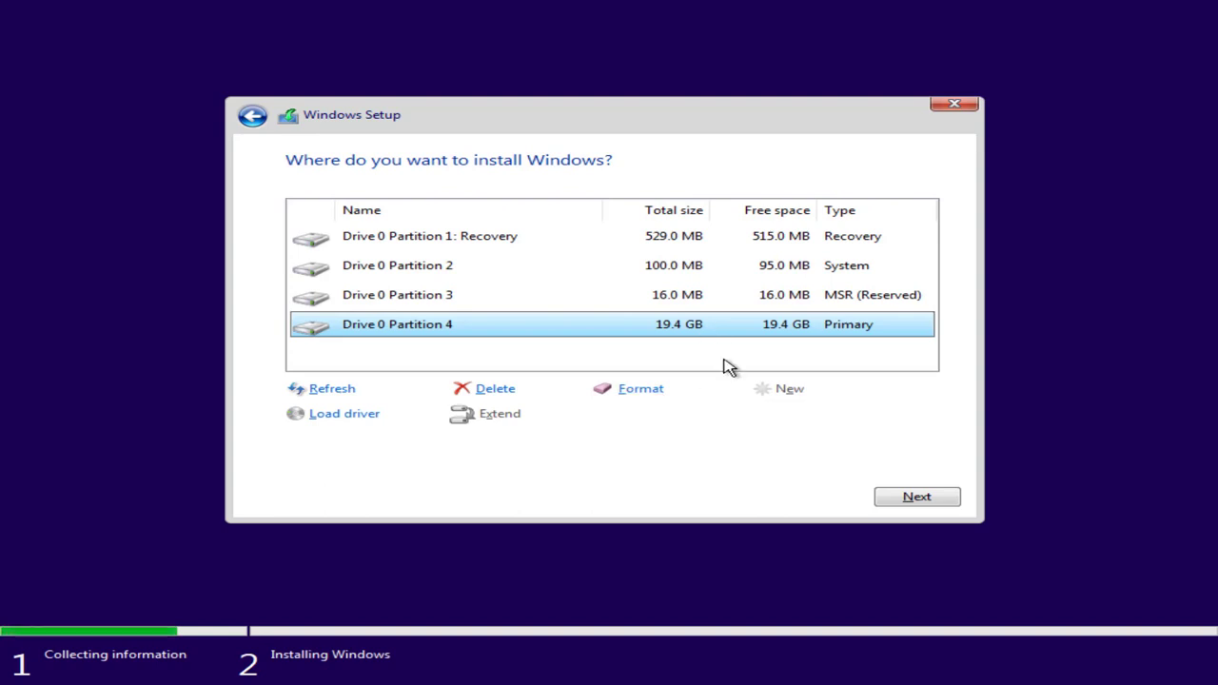
click(890, 500)
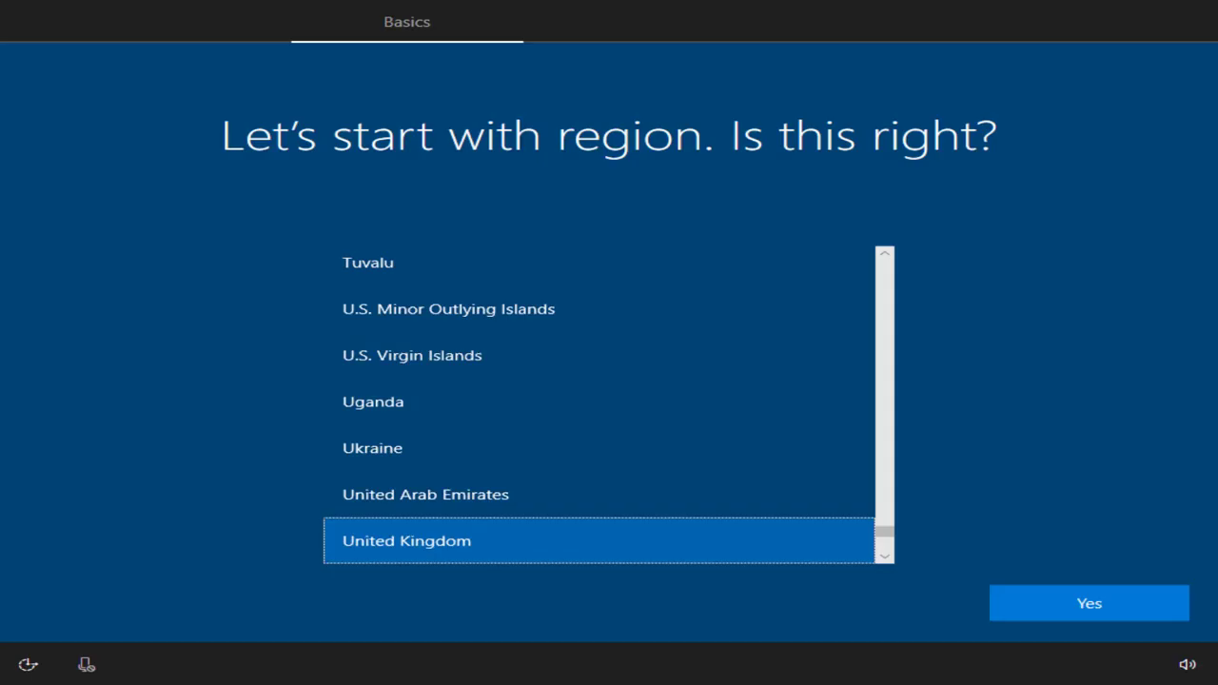
- Confirm the suggested region after the Windows installation finishes
click(1027, 608)
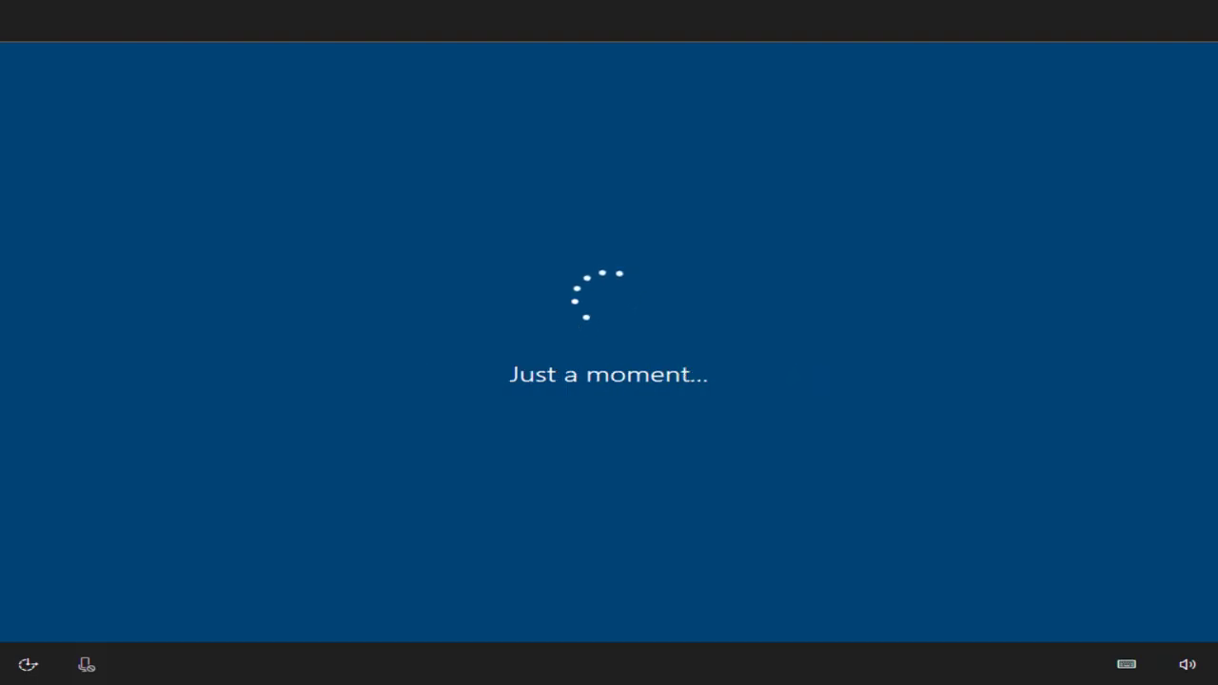
- Choose an offline local account and name it 'Laptop'
click(1012, 609)
click(95, 605)
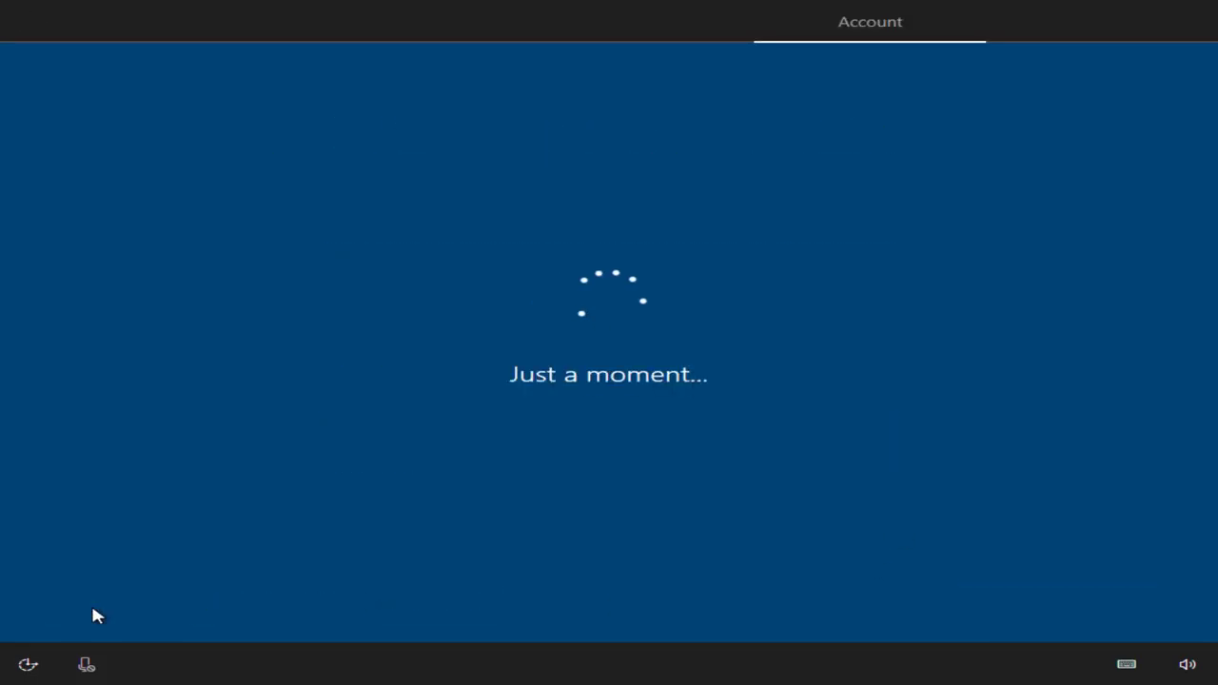
text(Laptop)
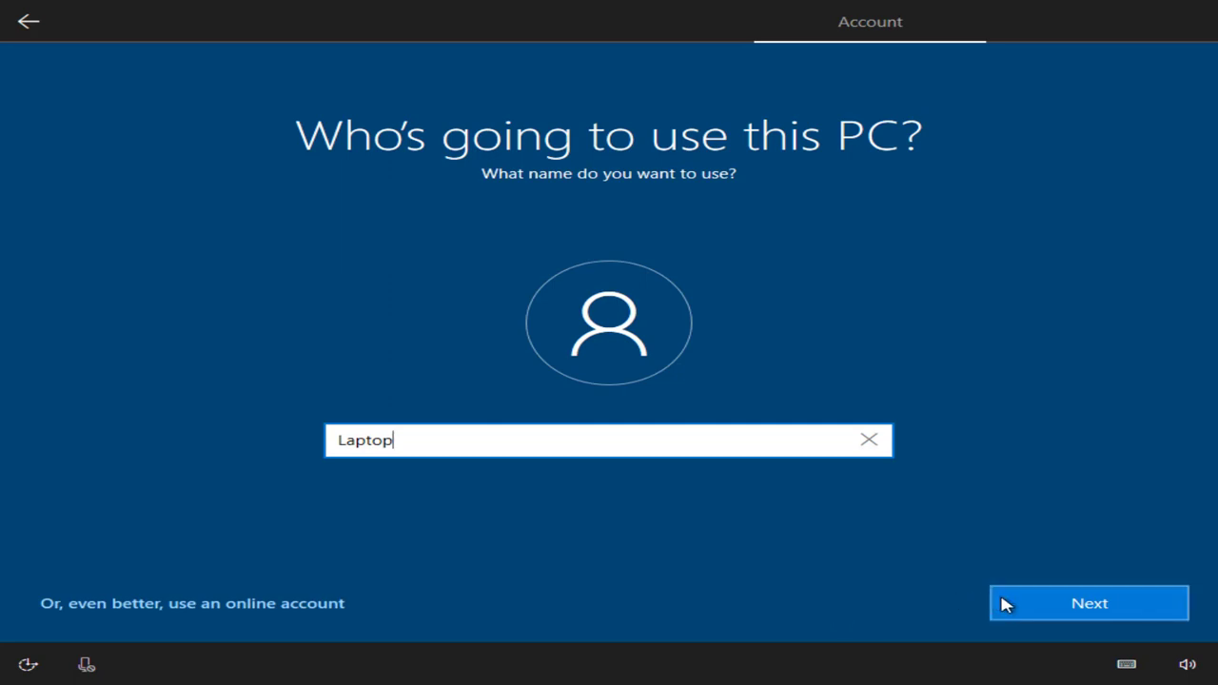
click(1003, 605)
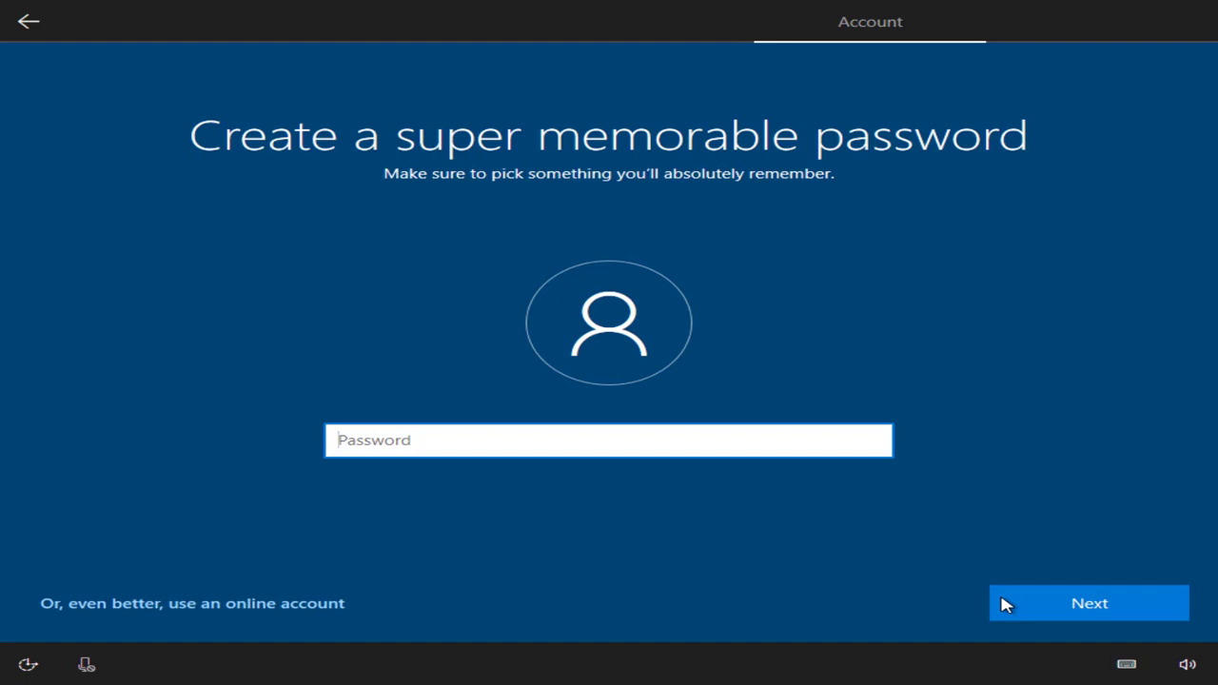
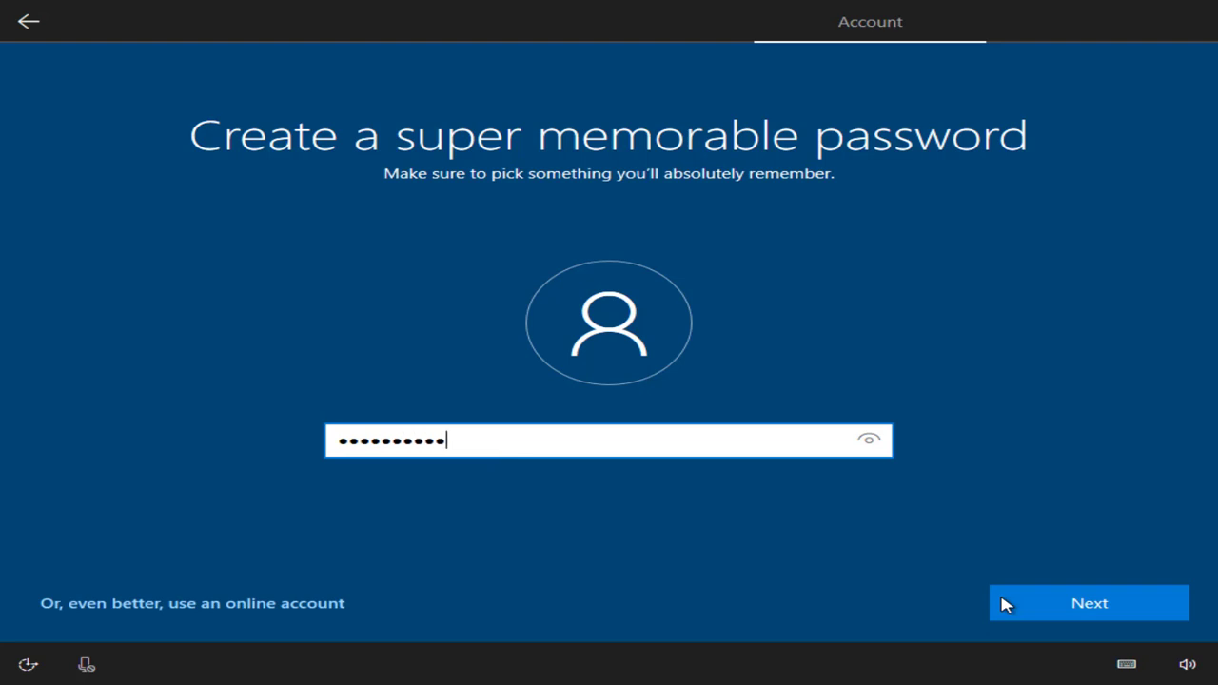
- Enter and confirm the local account's password
click(1101, 615)
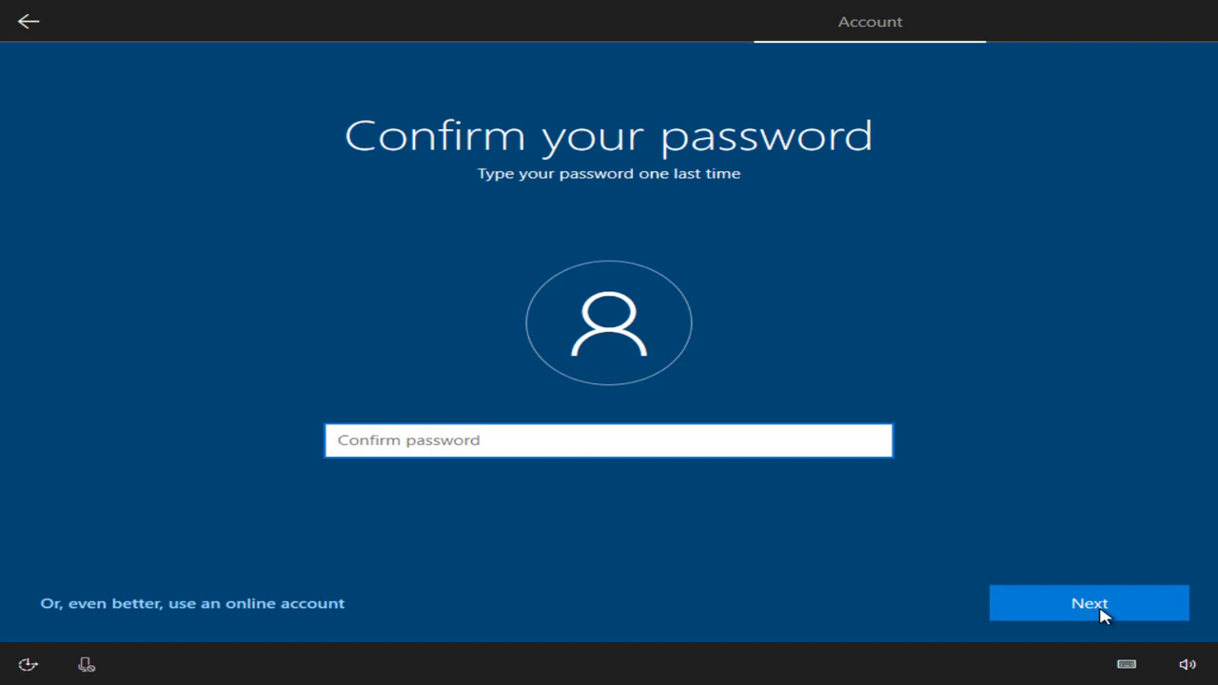
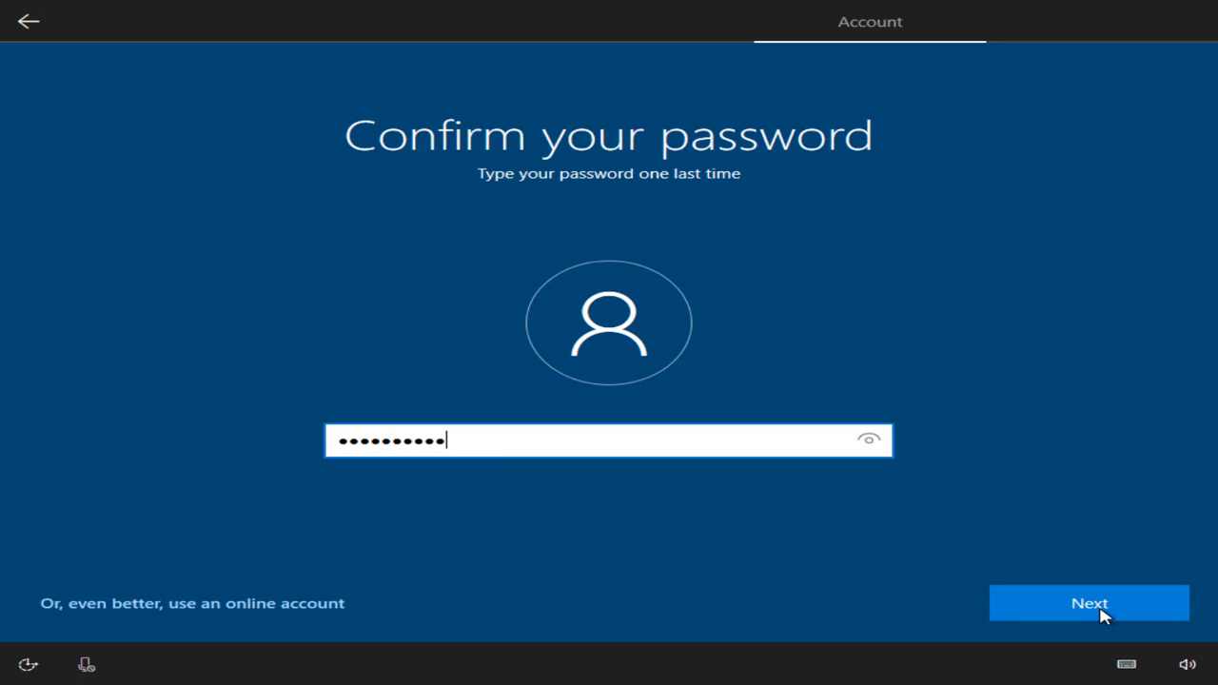
click(1101, 616)
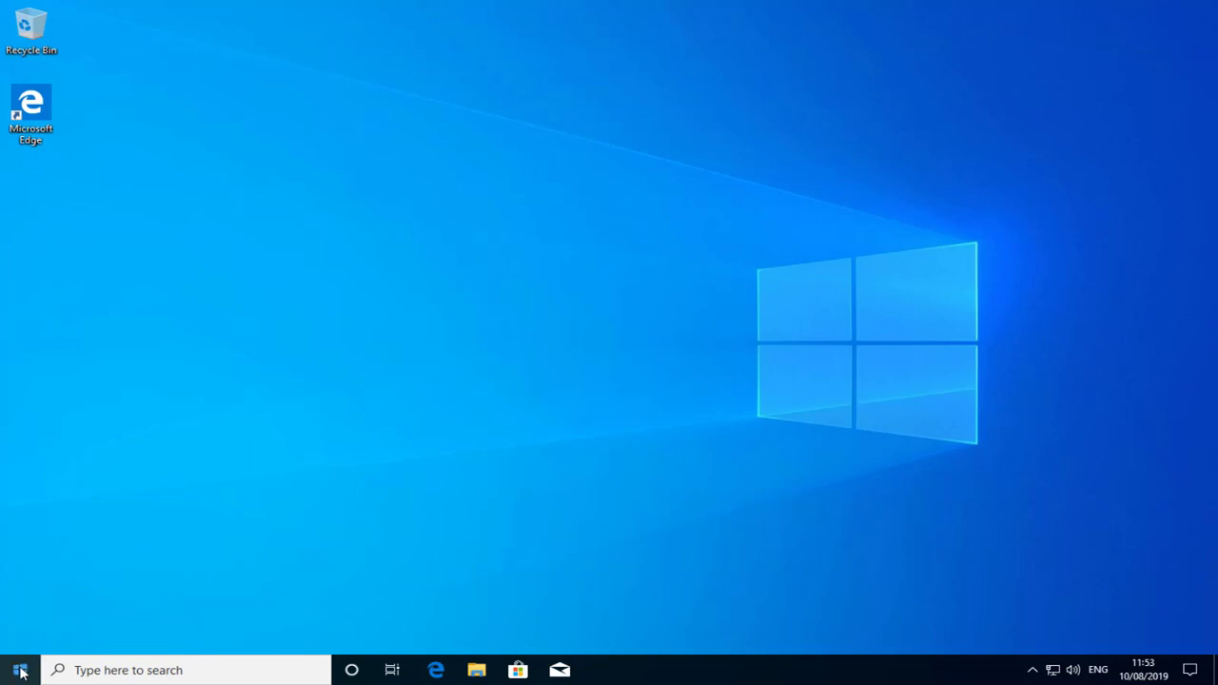
- Open System info from Settings > System > About, showing Windows 10 Pro not activated
click(20, 672)
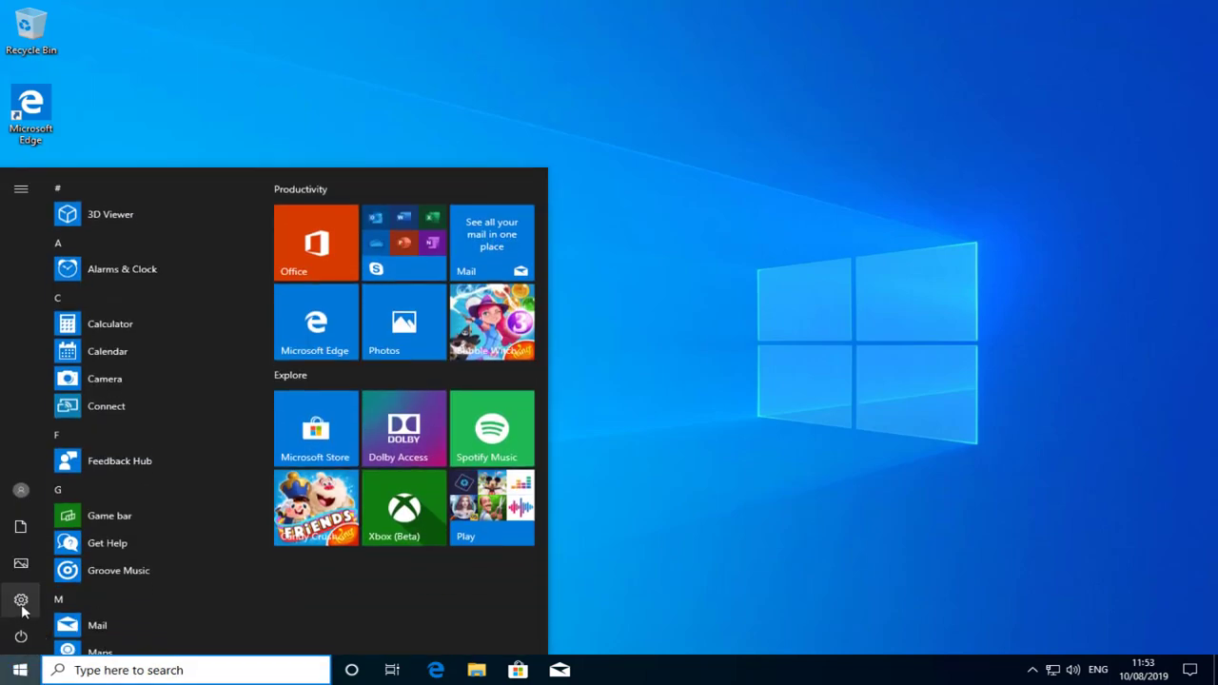
click(21, 601)
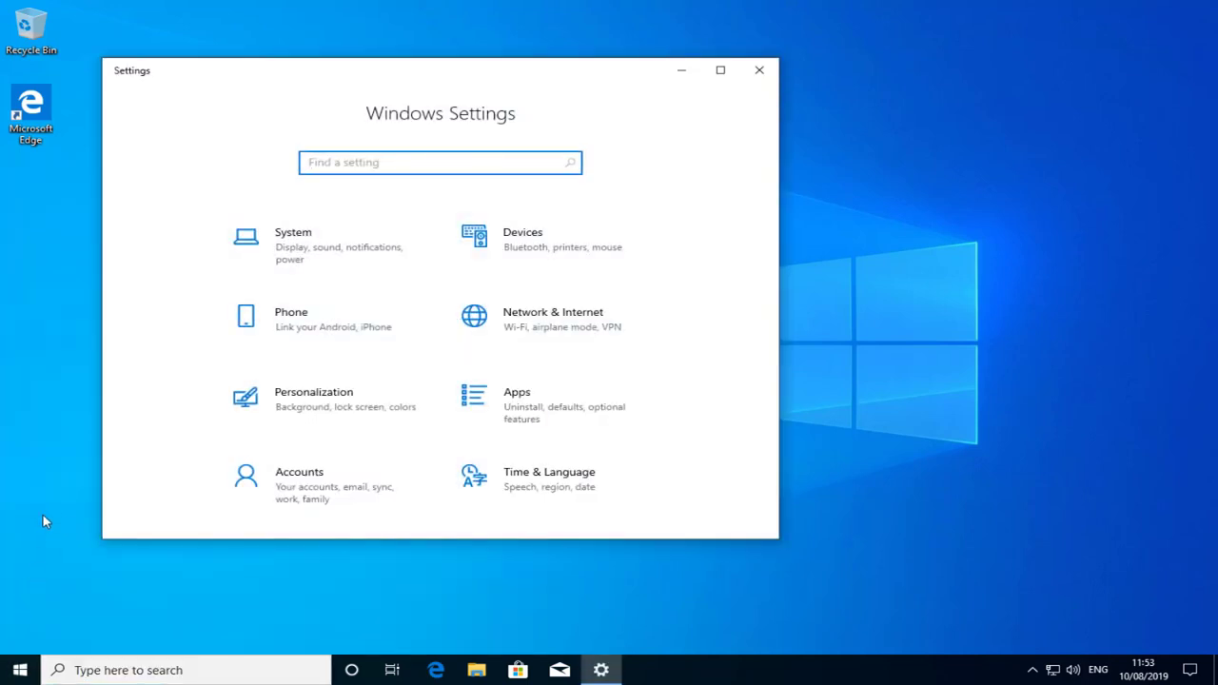
click(341, 262)
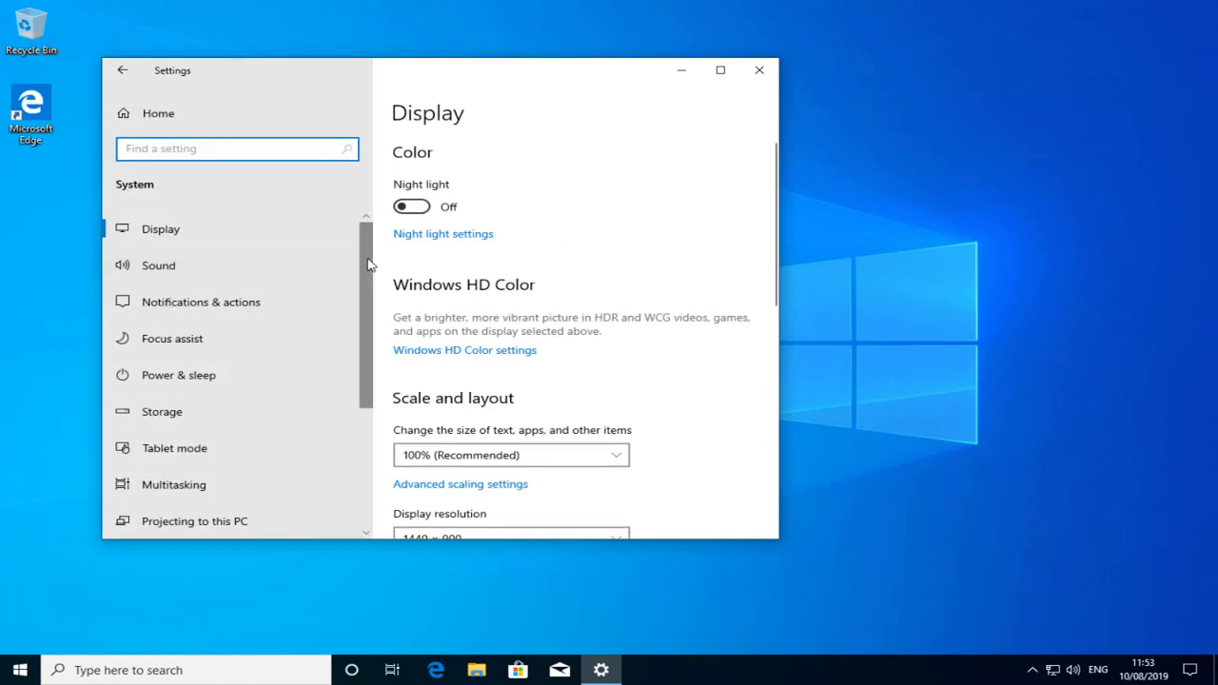
drag(368, 263, 389, 386)
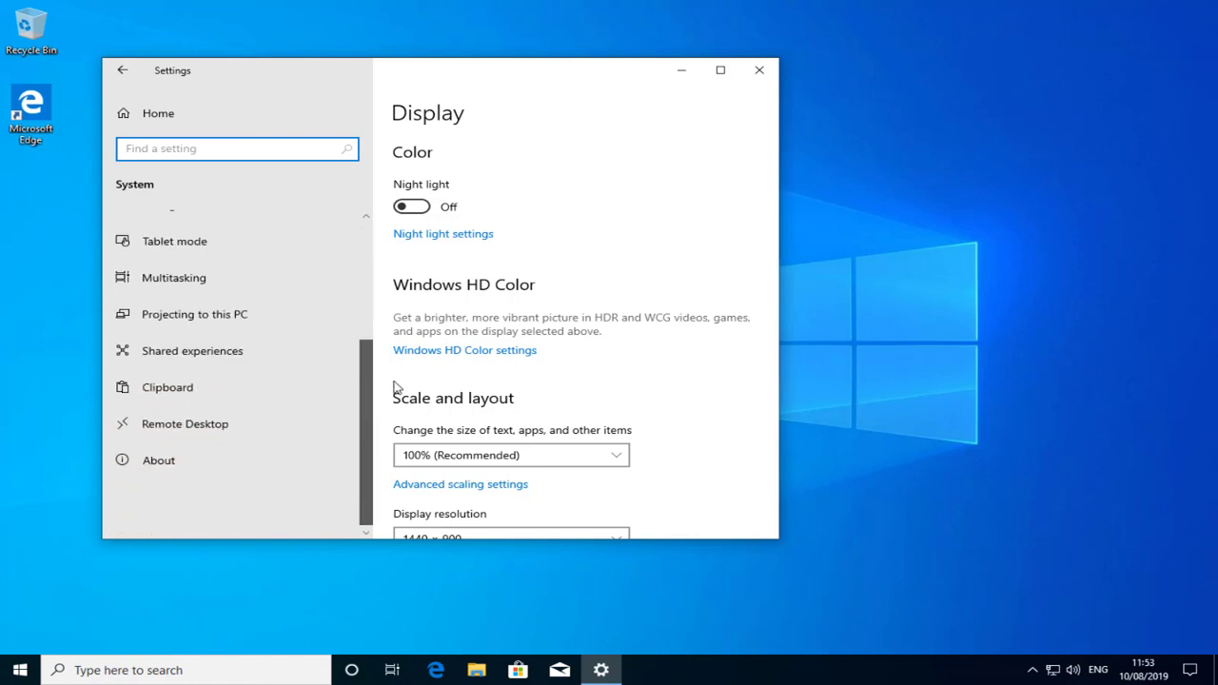
click(303, 455)
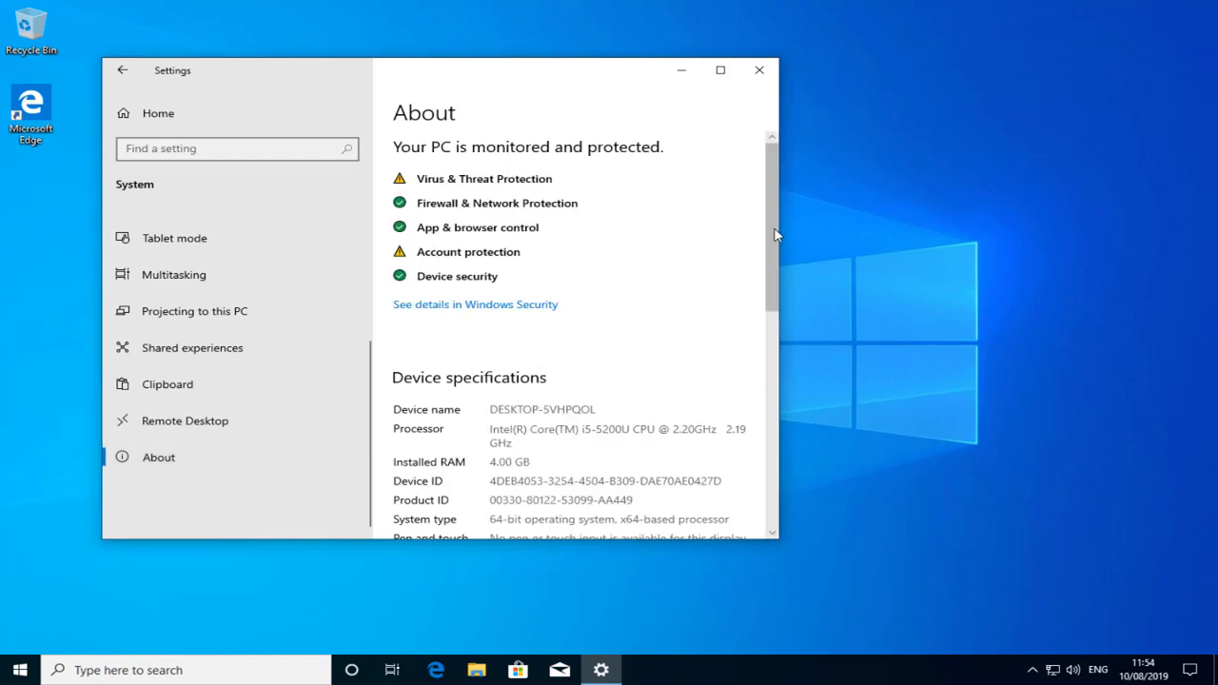
drag(775, 234, 742, 454)
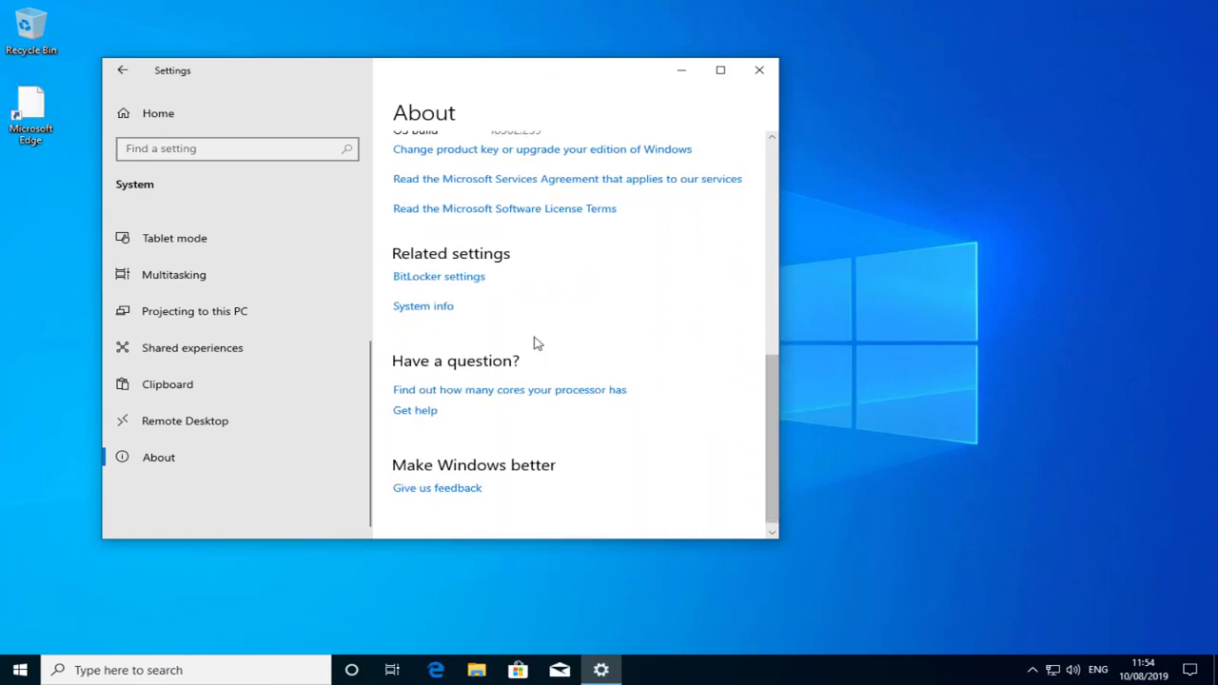
click(447, 307)
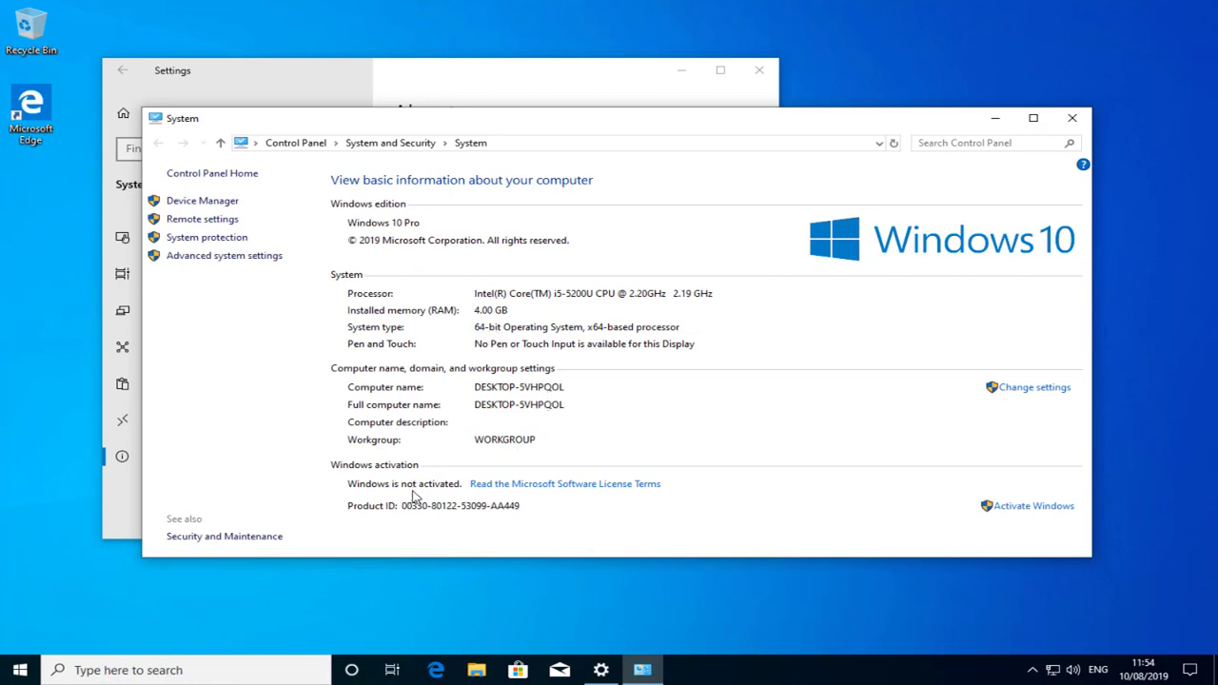
- Activate Windows 10 Pro by pasting a new product key
click(1028, 507)
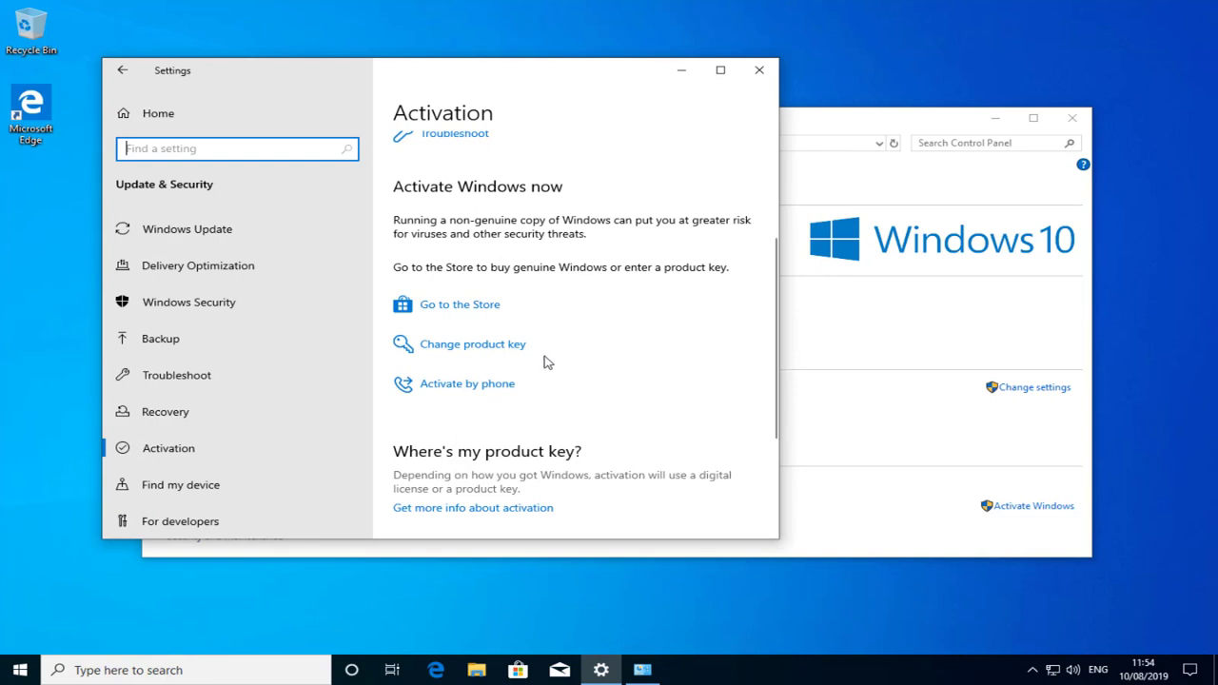
click(514, 348)
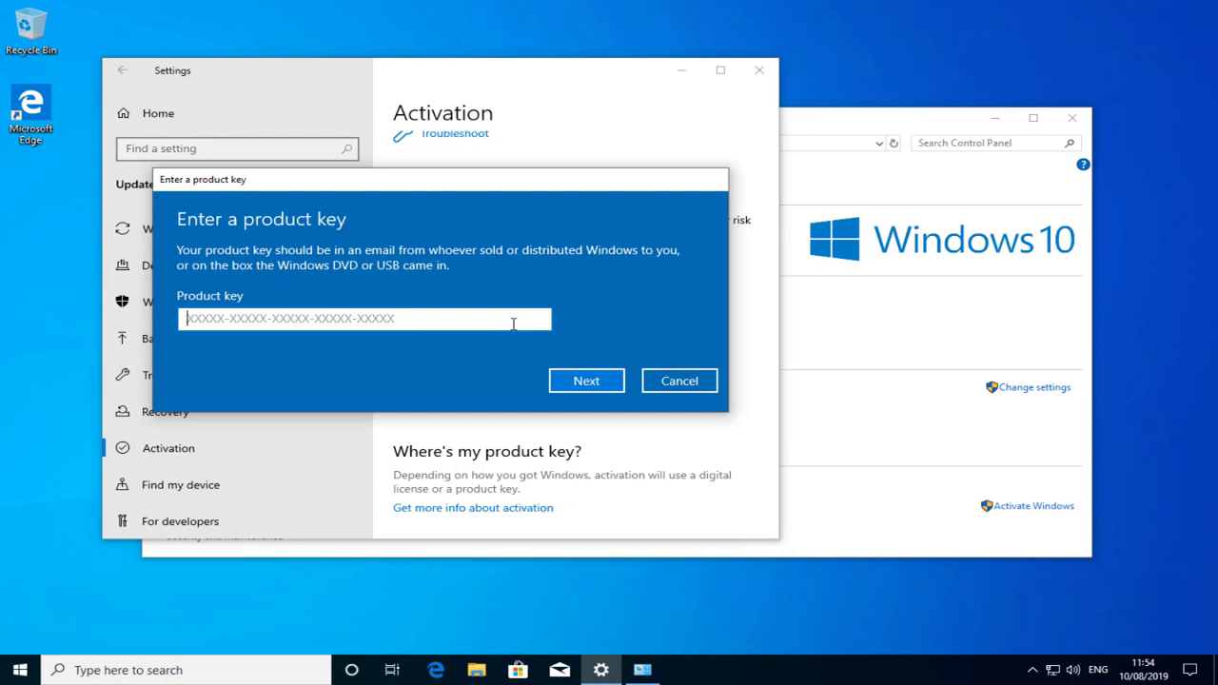
key(ctrl+v)
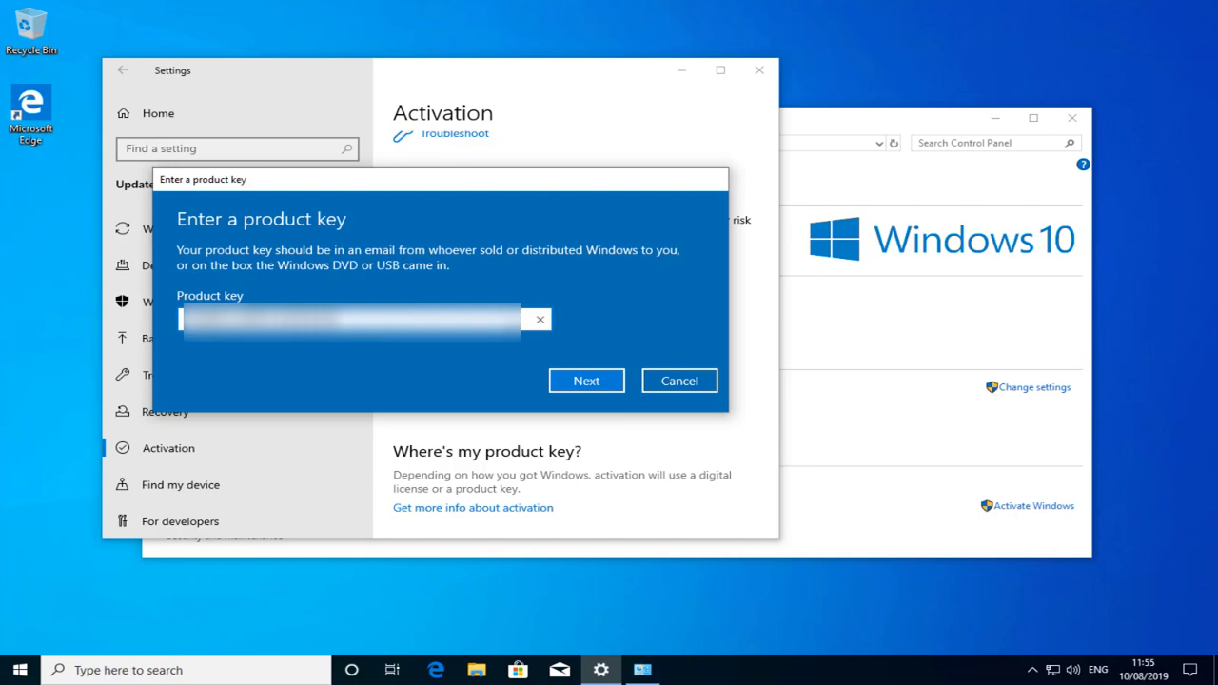
click(559, 380)
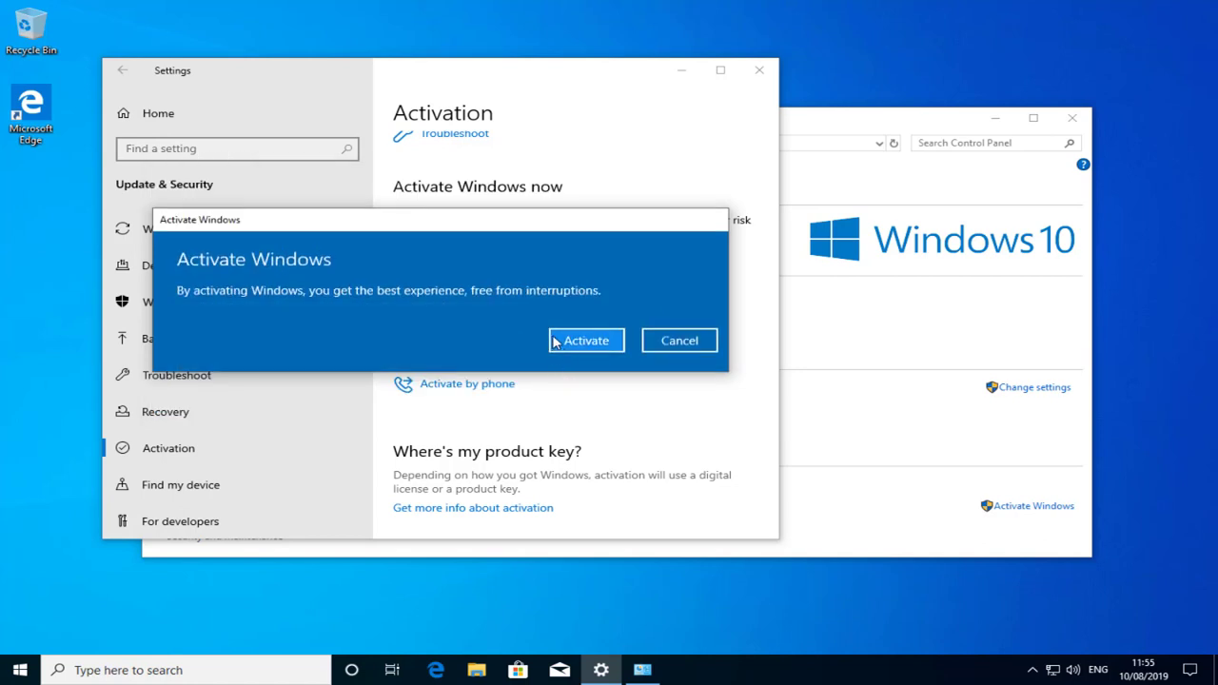
click(555, 343)
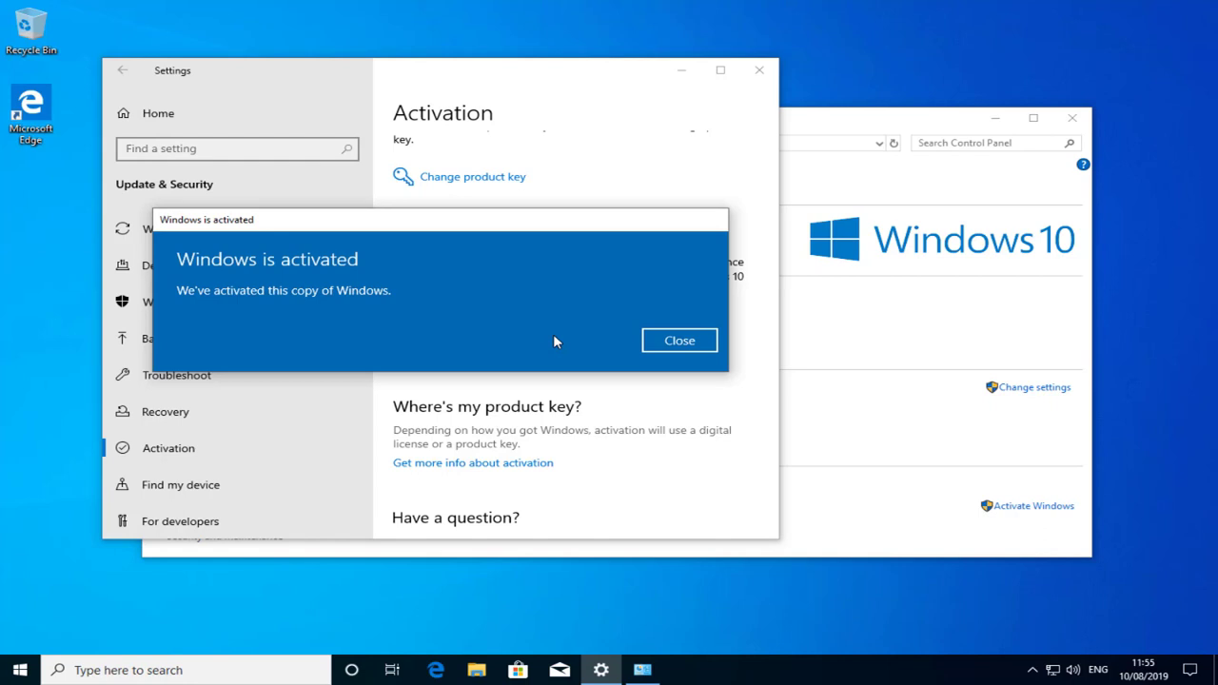
- Dismiss the activation success message and close the System and Settings windows
click(650, 340)
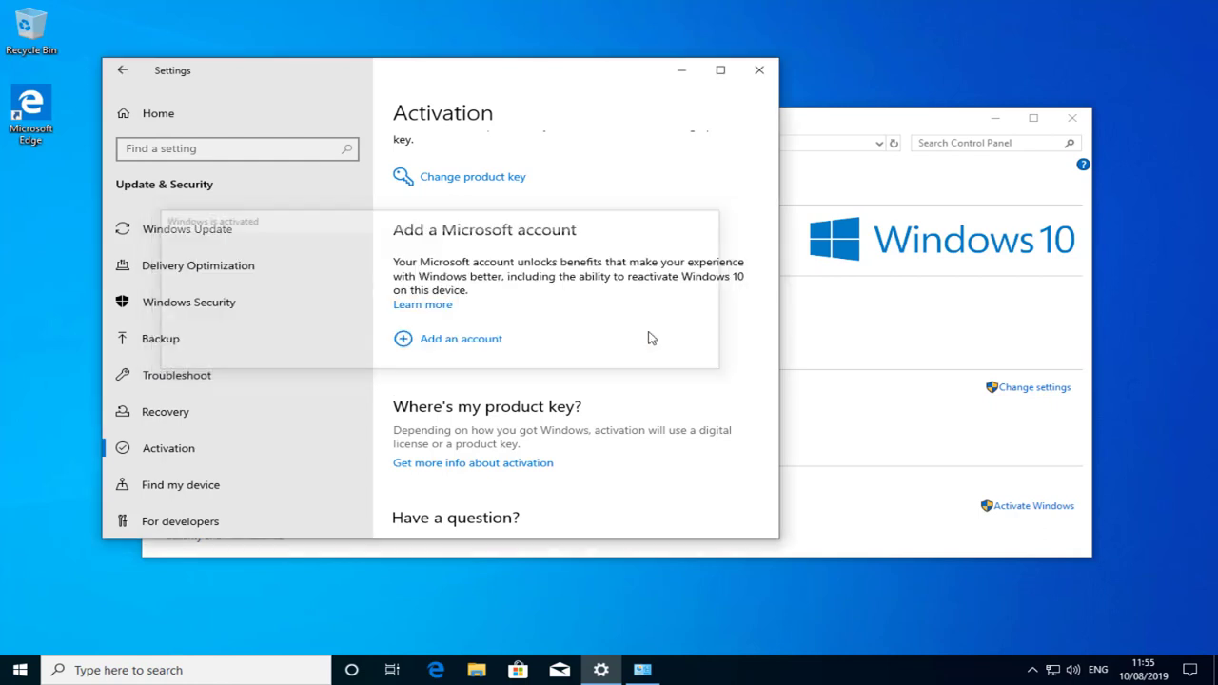
click(1071, 118)
click(771, 76)
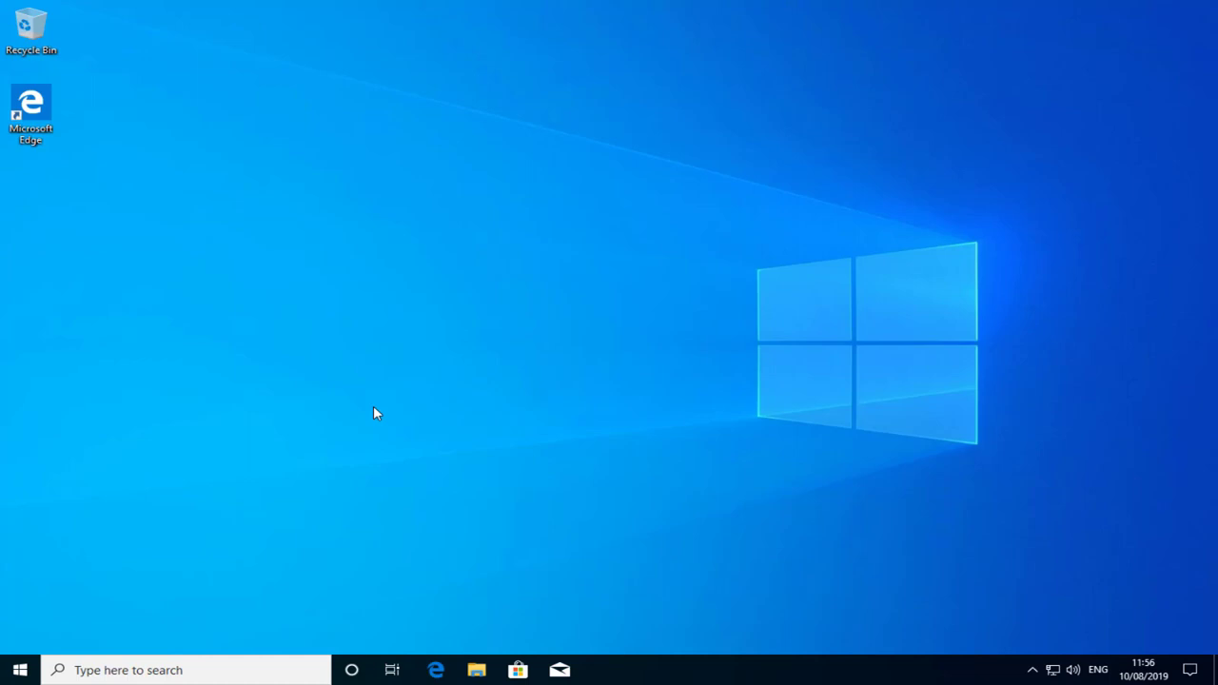
- Reopen System info via Settings > System > About to verify Windows 10 Pro 1903 activation
click(21, 671)
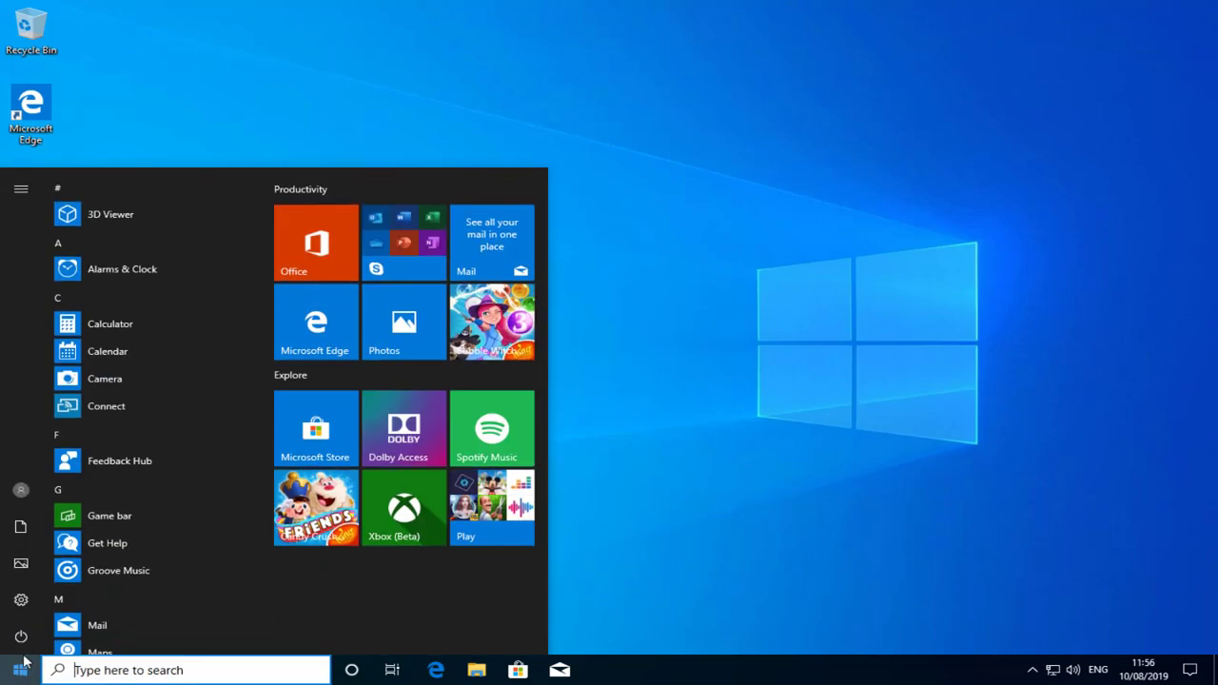
click(21, 600)
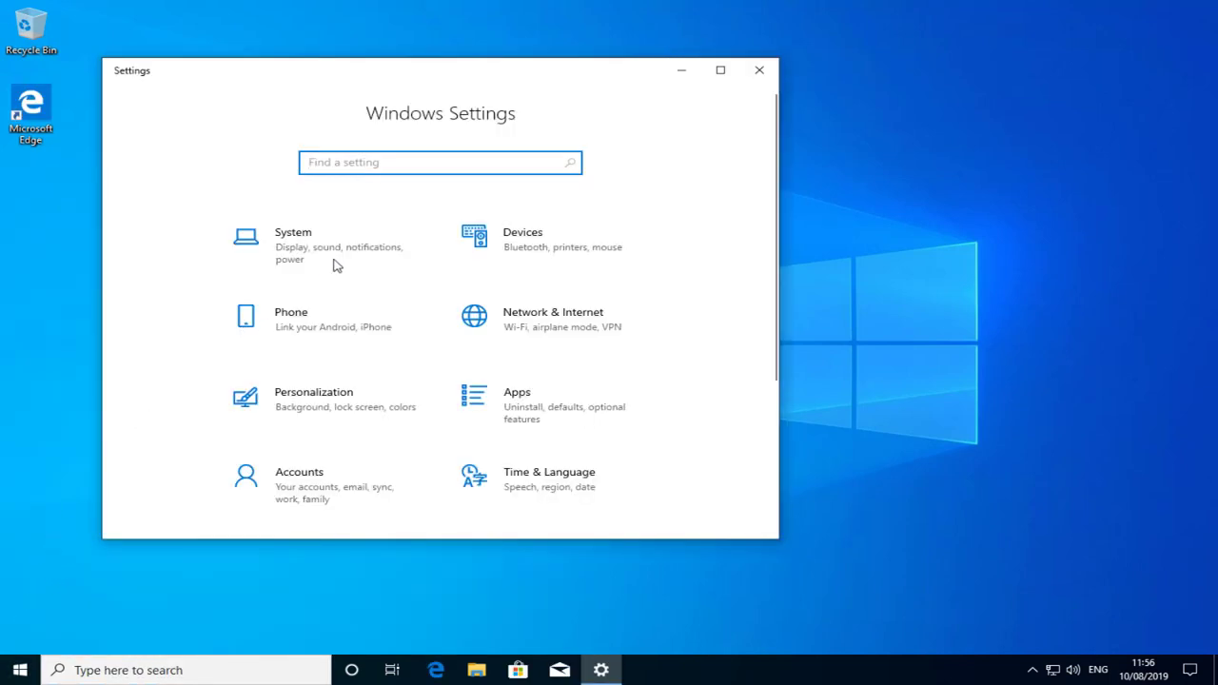
click(340, 256)
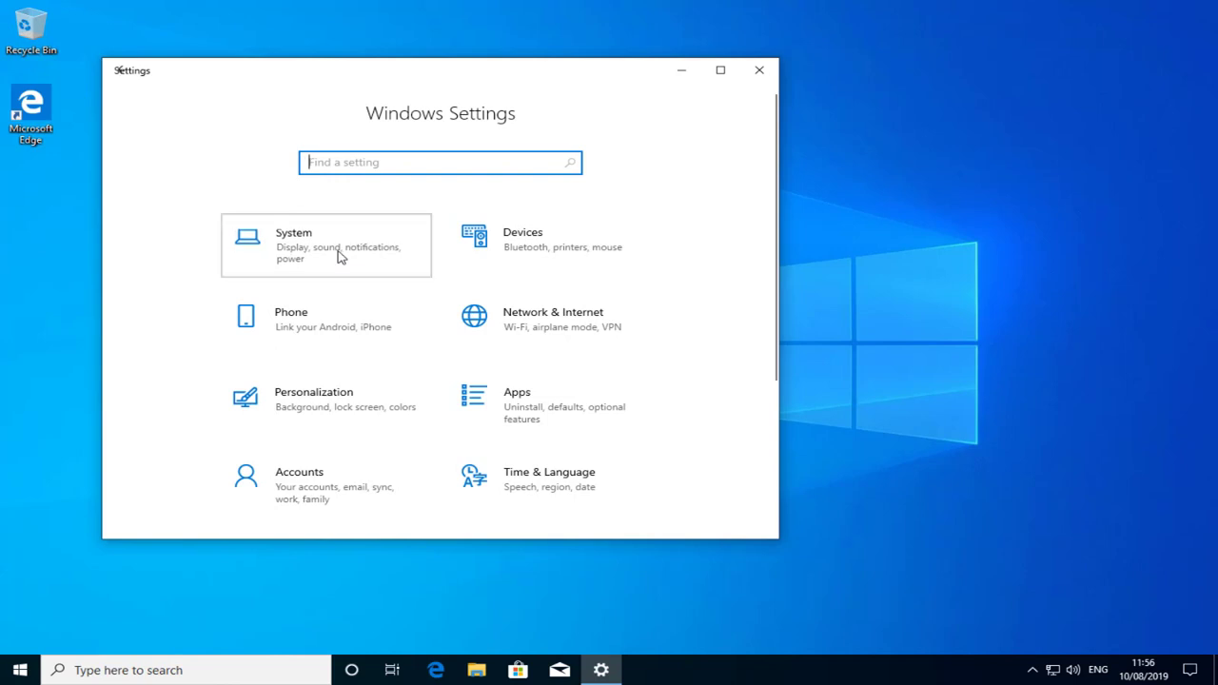
scroll(366, 271, down, 1)
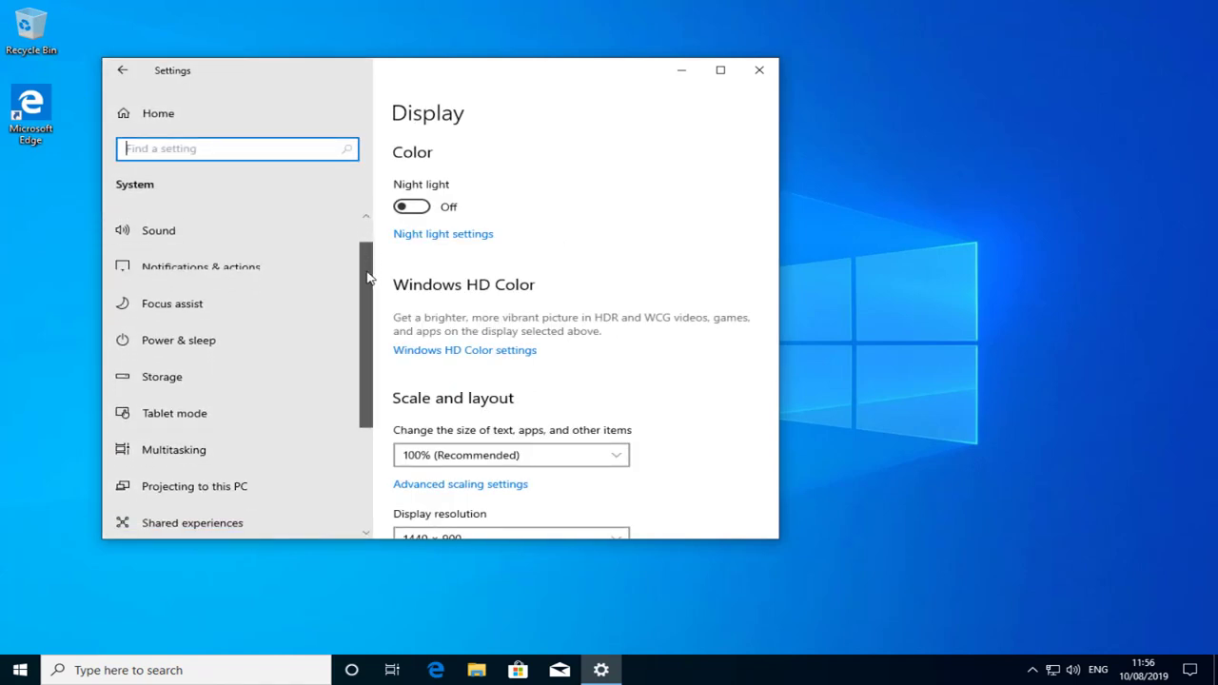
scroll(366, 276, down, 4)
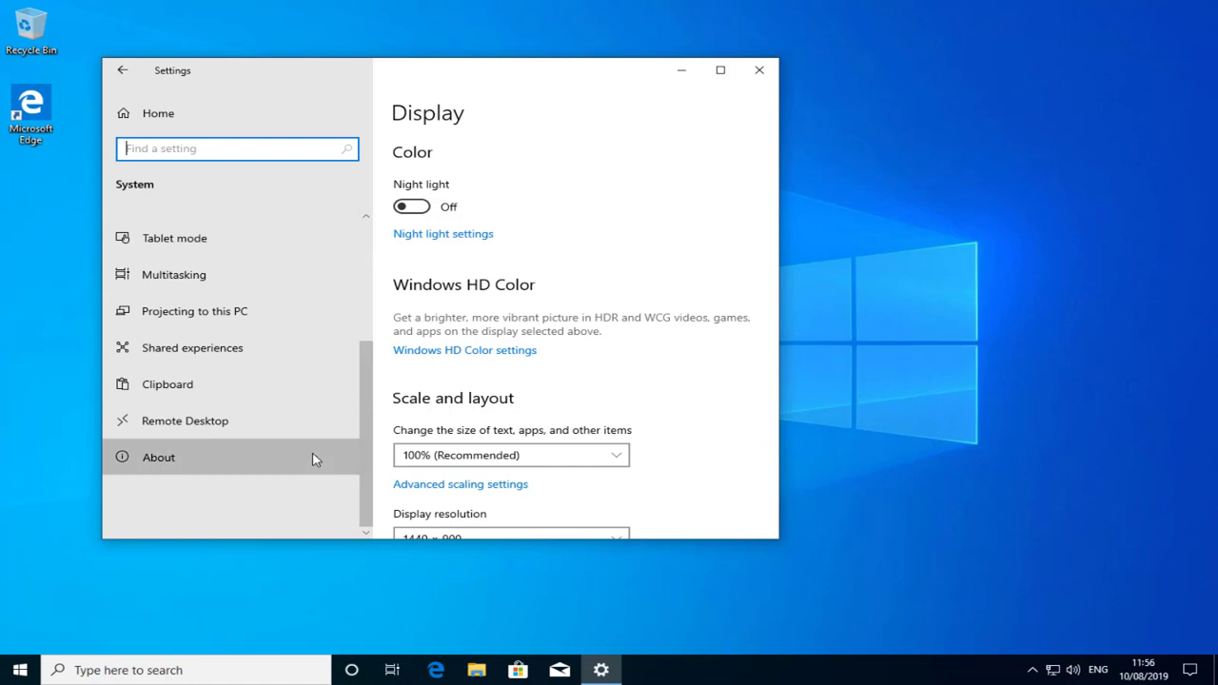
click(316, 459)
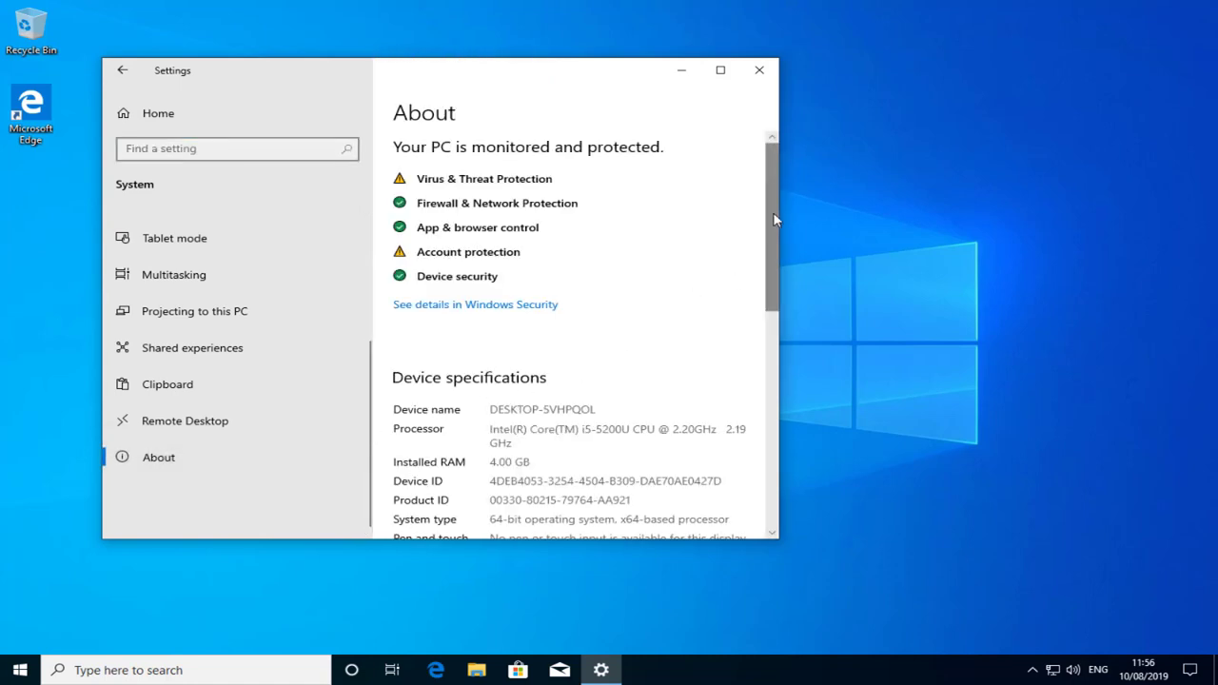
drag(773, 217, 728, 413)
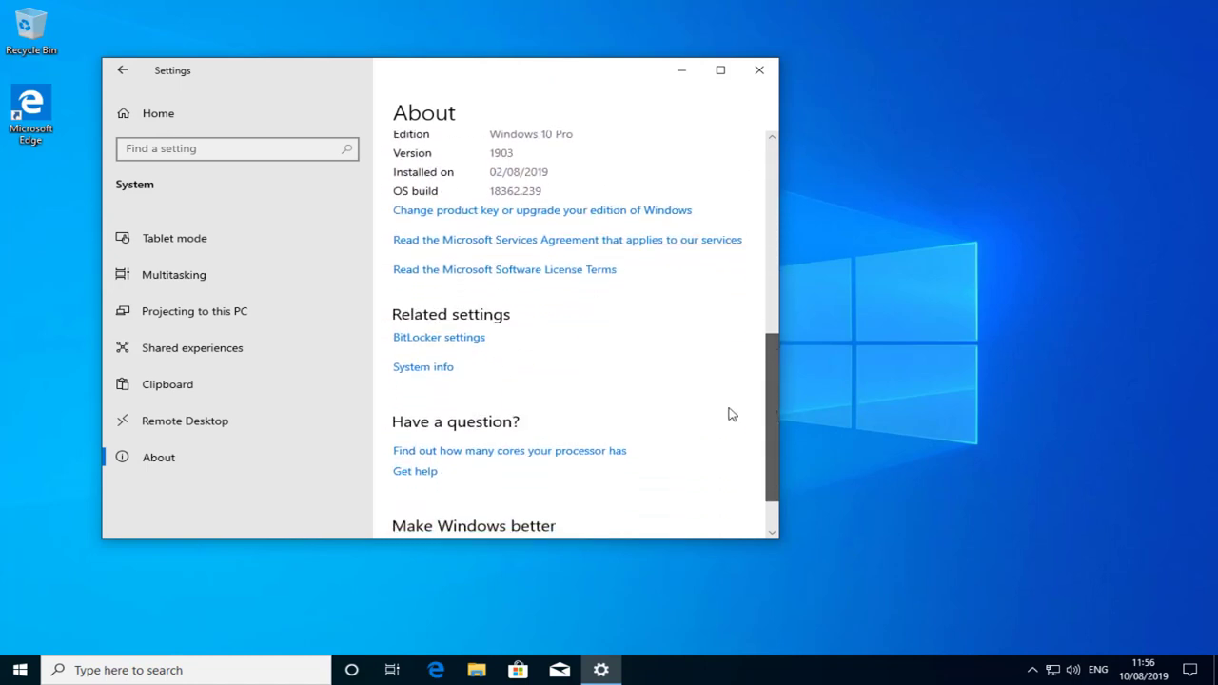
click(449, 371)
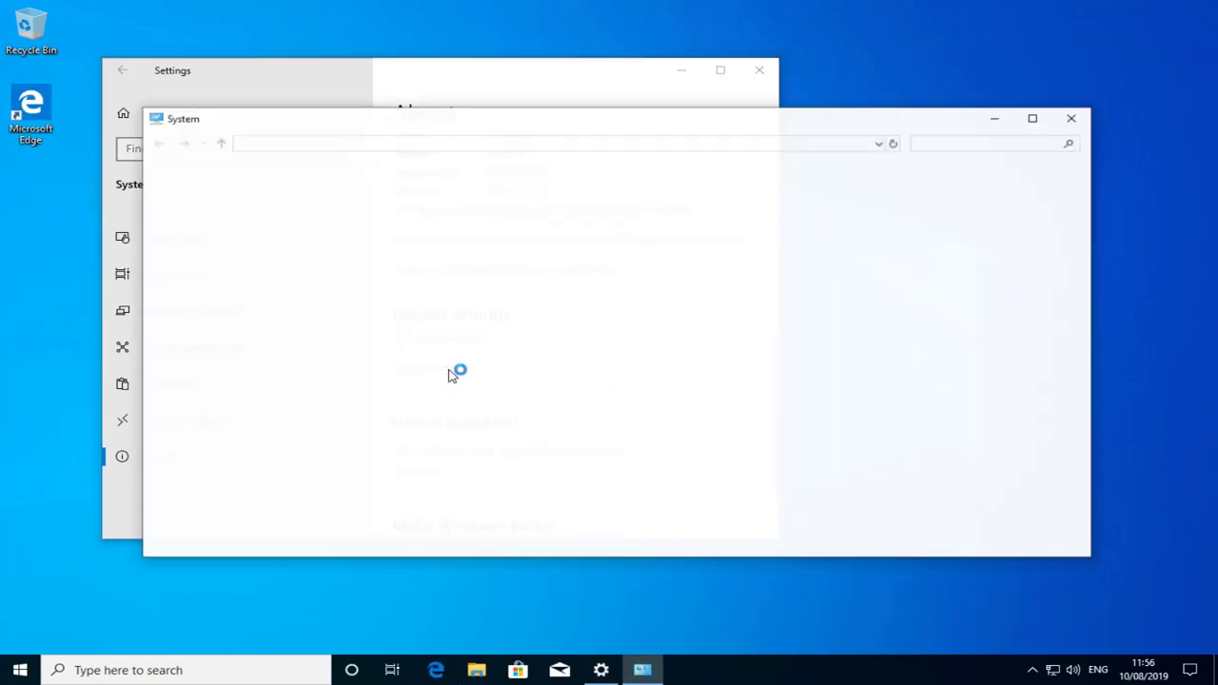